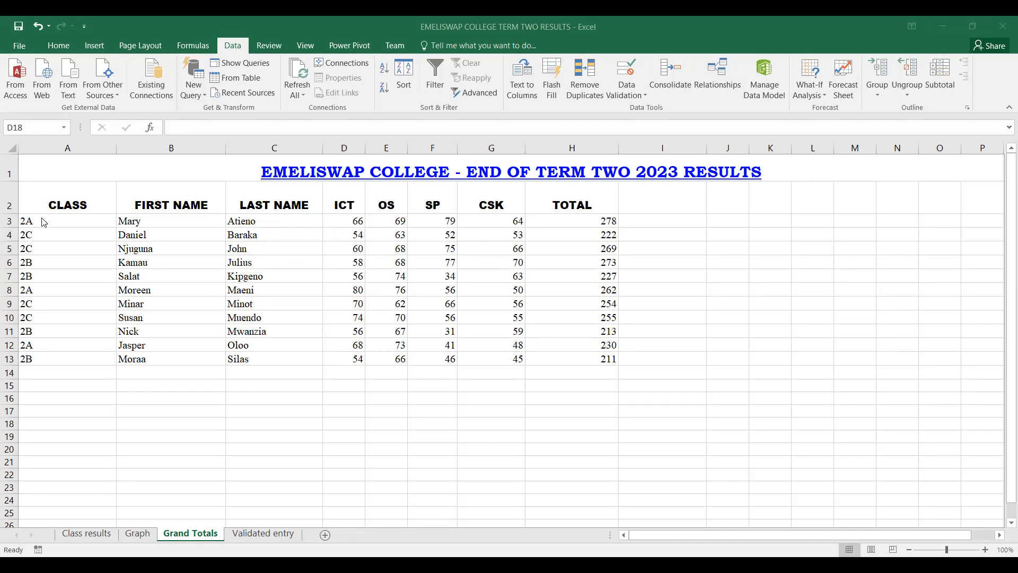
- Examine the order of the class entries in the CLASS column, from its header down to row 13
click(42, 219)
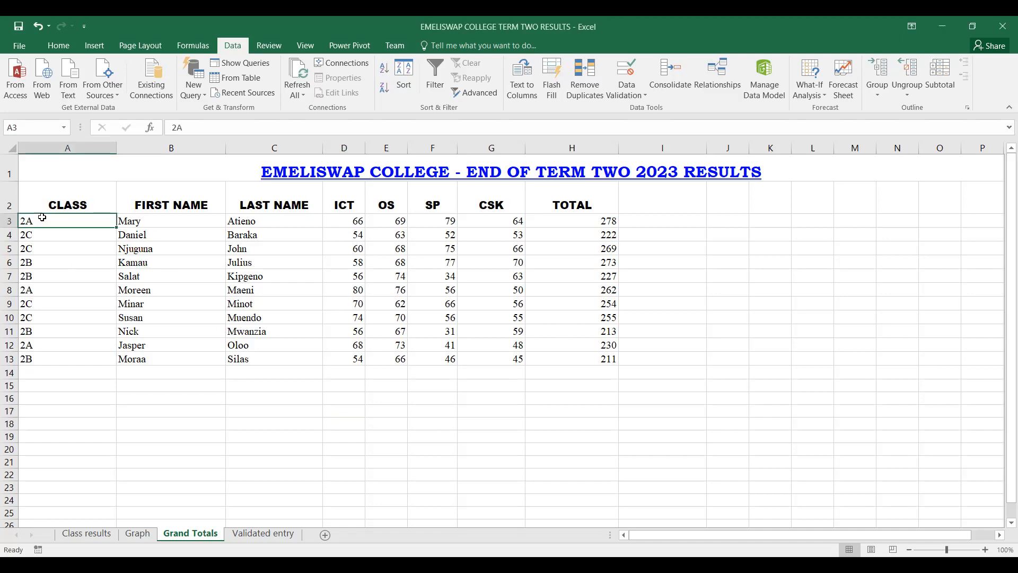
key(Down)
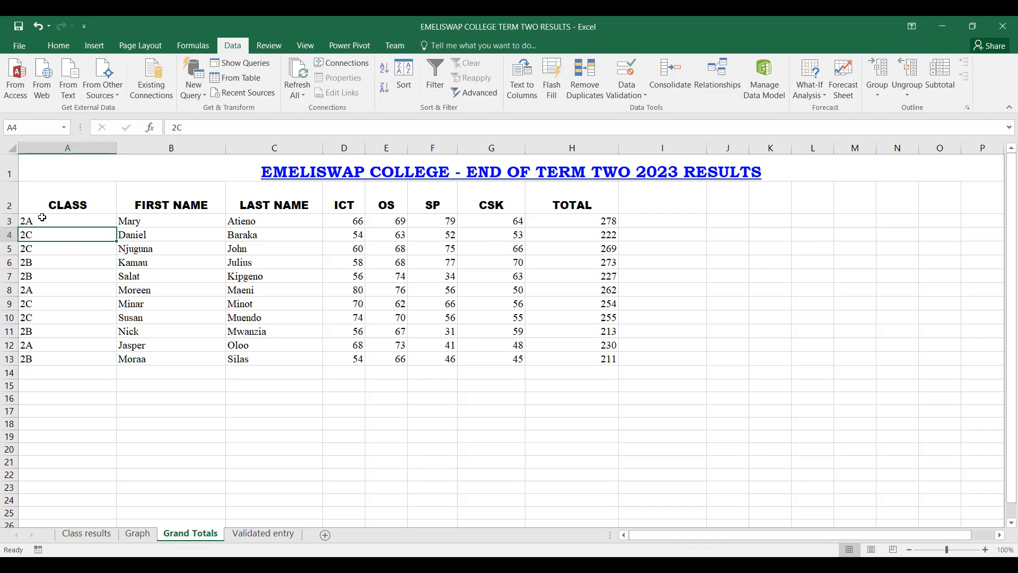
key(Down)
key(Down)
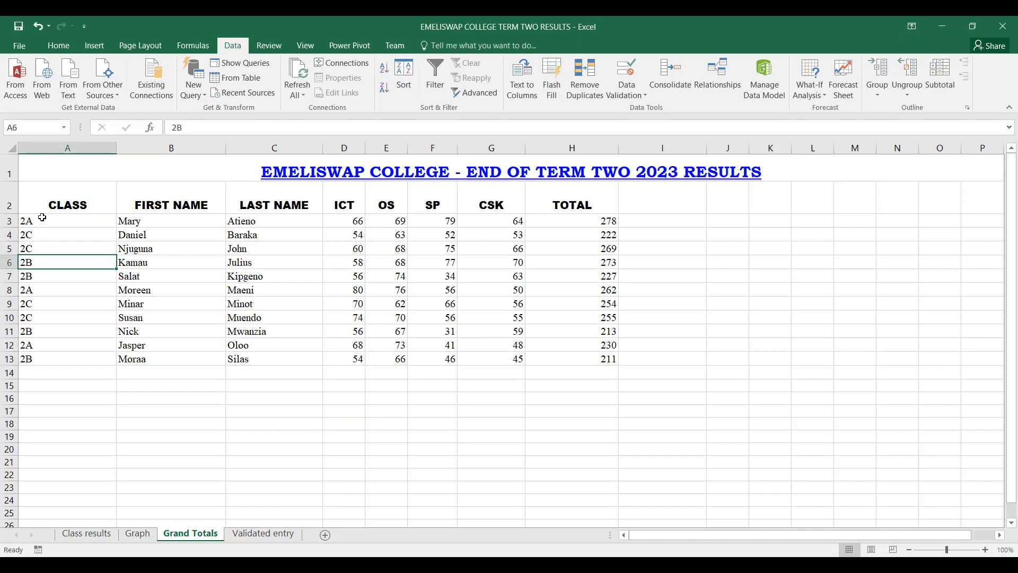
key(Down)
key(Down)
key(Down)
key(Down)
key(Down)
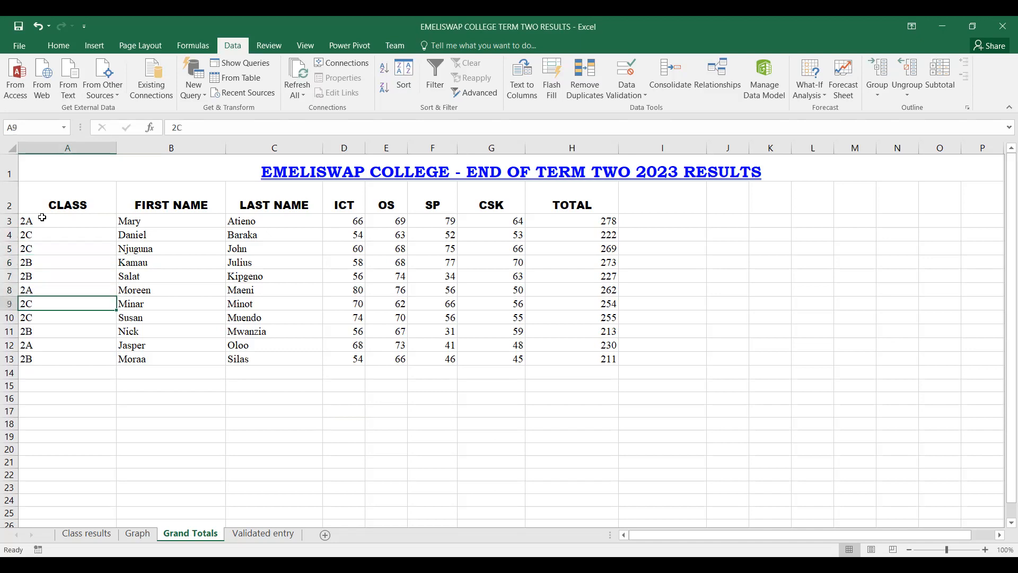
key(Down)
key(Down)
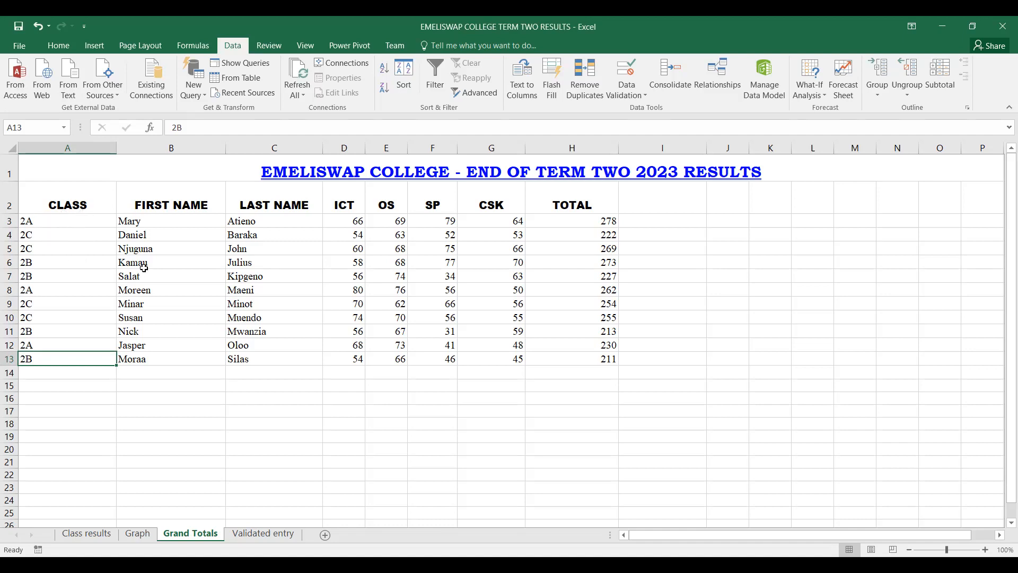
click(72, 206)
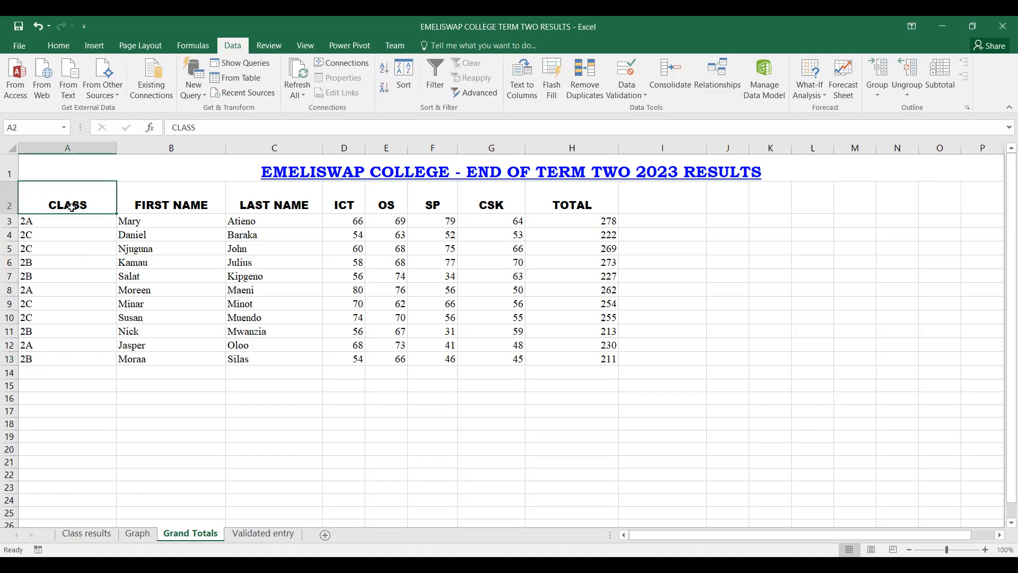
double_click(72, 206)
key(Return)
key(Return)
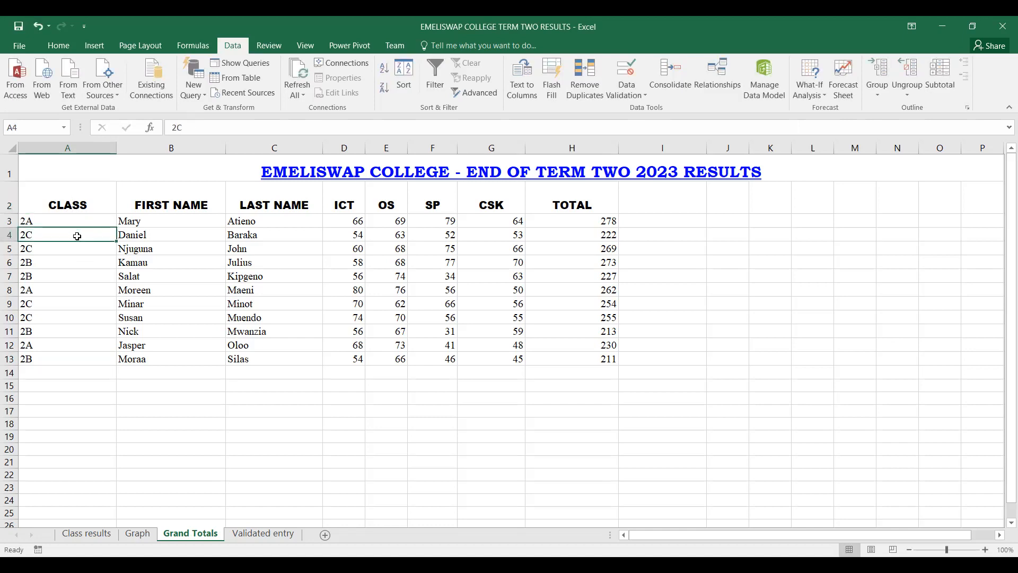
- Select the results table A2:H13 including its headers and open the Sort dialog for it, clear of the column headings
click(66, 203)
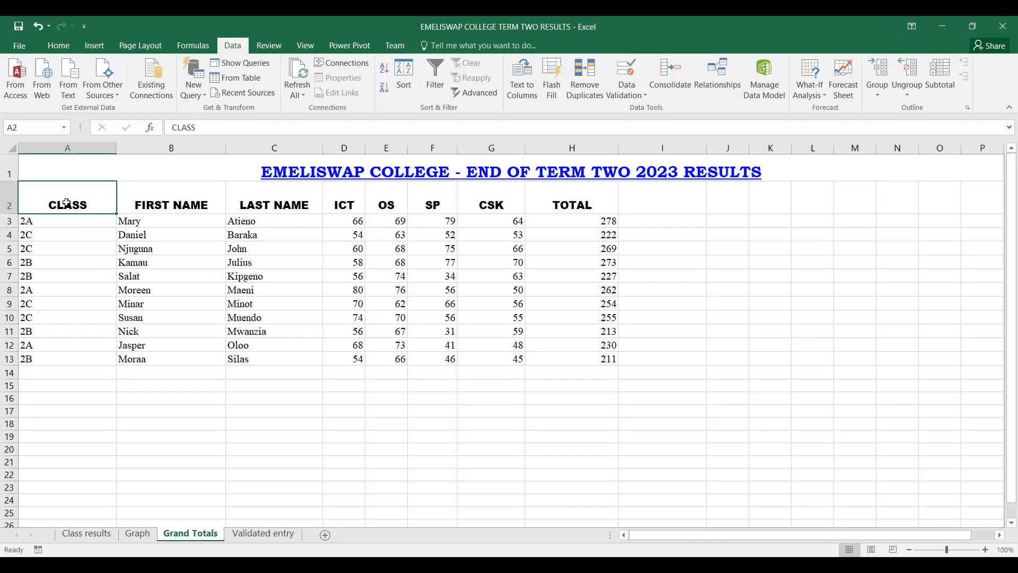
drag(66, 203, 600, 356)
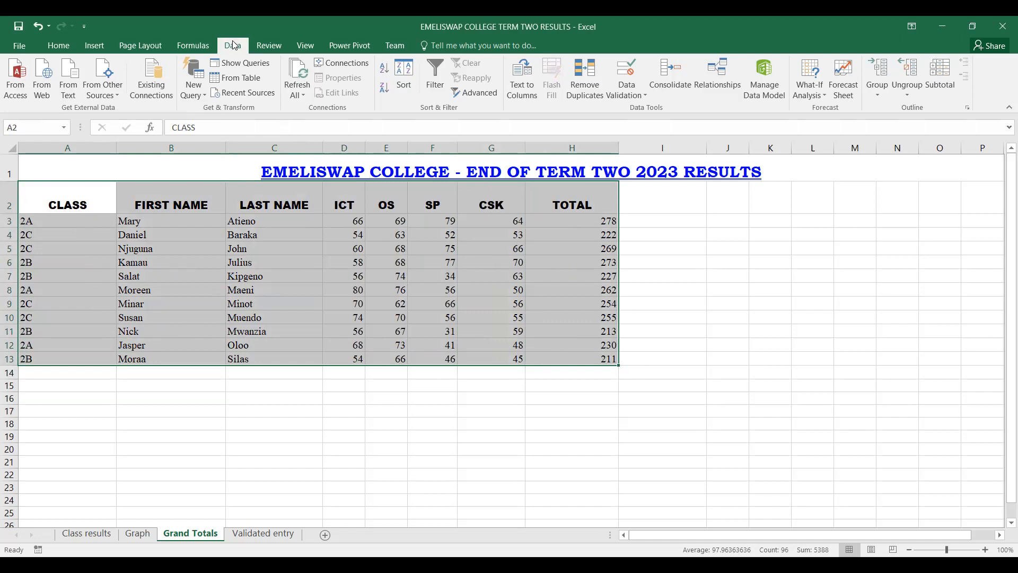
click(407, 76)
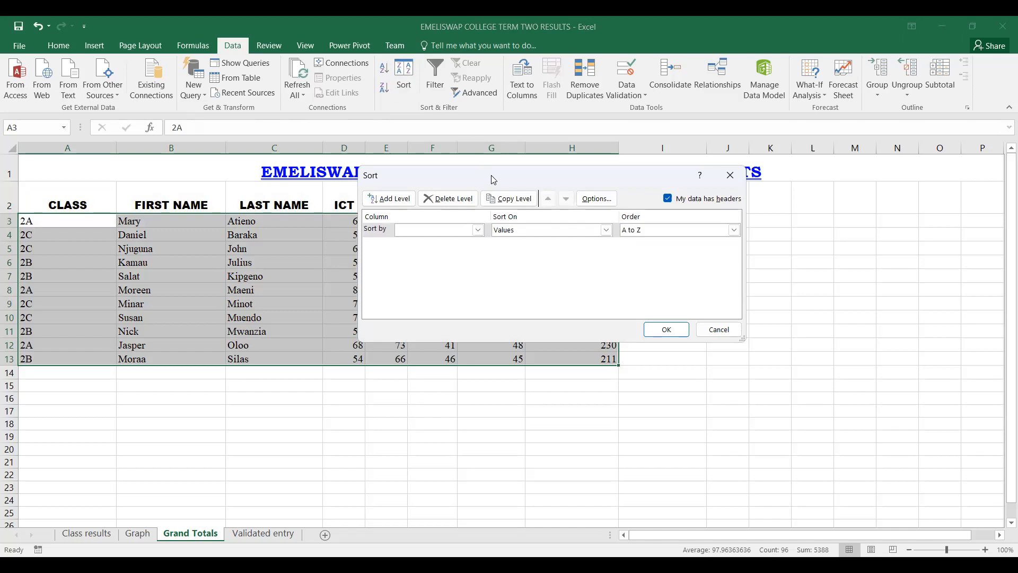
drag(493, 179, 486, 184)
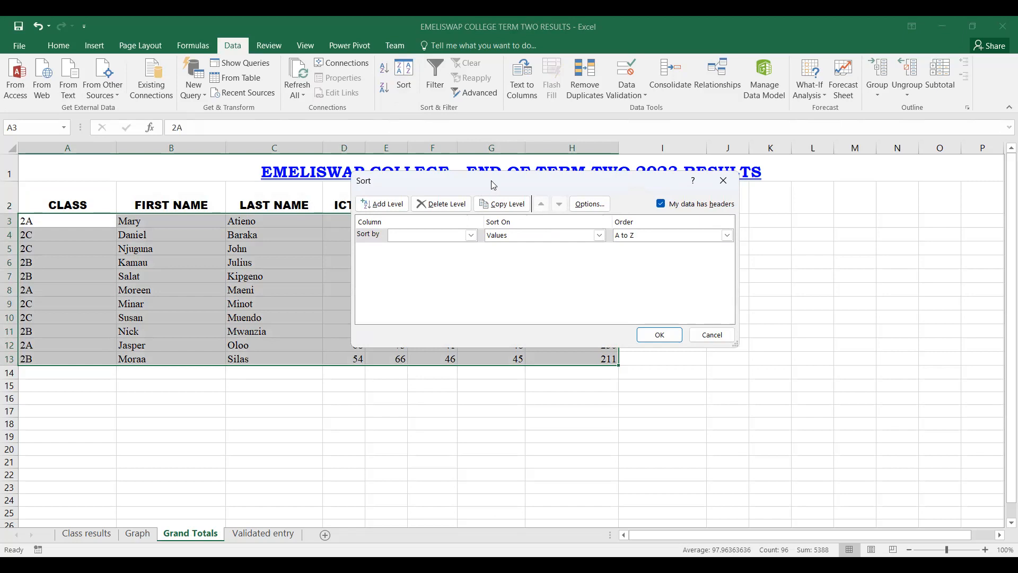
drag(493, 184, 528, 234)
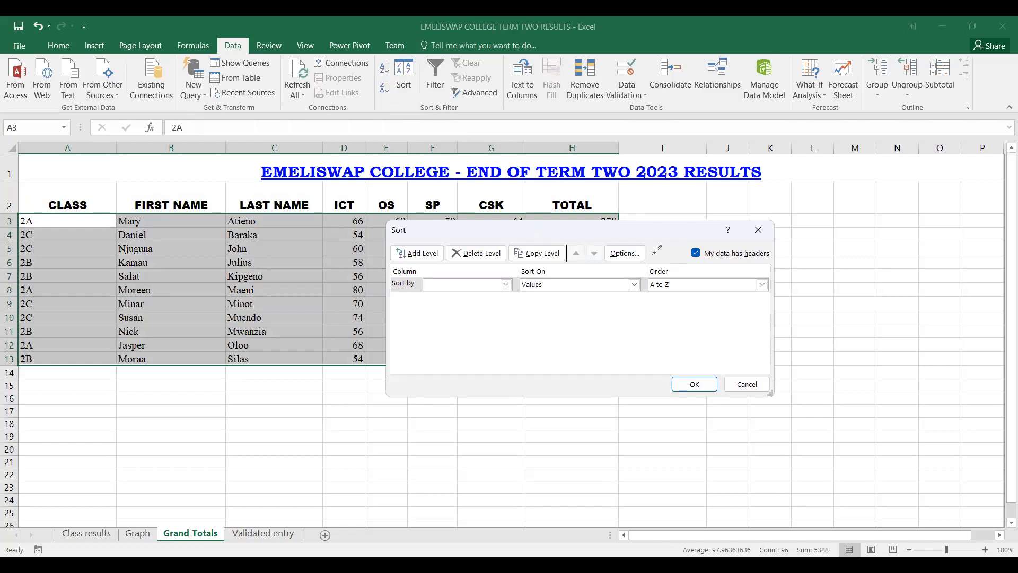
click(709, 248)
mouse_move(734, 236)
mouse_down()
mouse_move(683, 246)
mouse_move(705, 261)
mouse_move(763, 260)
mouse_move(775, 243)
mouse_move(722, 238)
mouse_up()
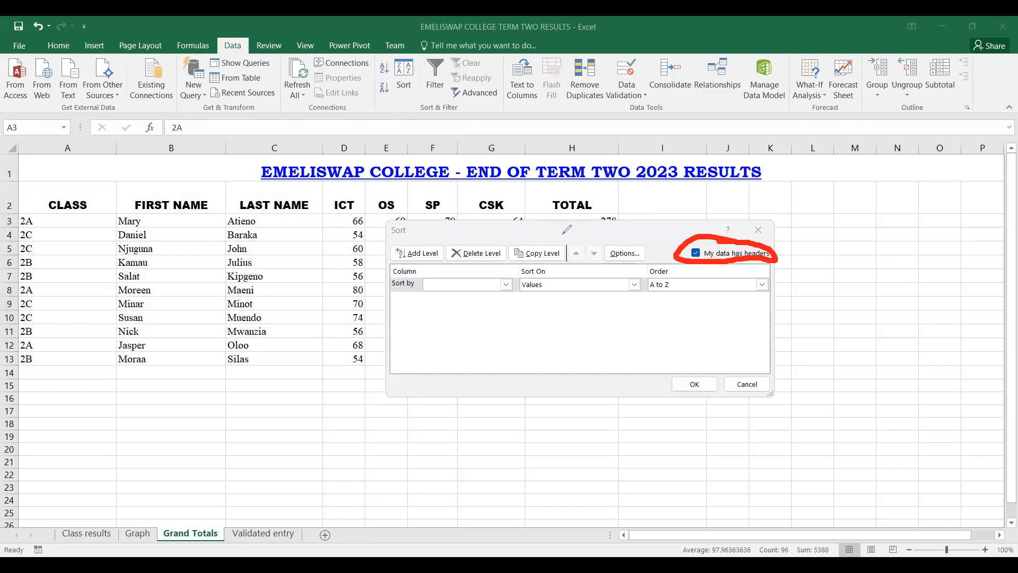
mouse_move(74, 194)
mouse_down()
mouse_move(82, 200)
mouse_move(114, 173)
mouse_up()
mouse_move(181, 188)
mouse_down()
mouse_move(189, 195)
mouse_move(212, 175)
mouse_up()
drag(302, 192, 391, 150)
mouse_move(394, 187)
mouse_down()
mouse_move(398, 196)
mouse_move(432, 155)
mouse_move(448, 188)
mouse_move(480, 158)
mouse_move(535, 158)
mouse_up()
click(503, 189)
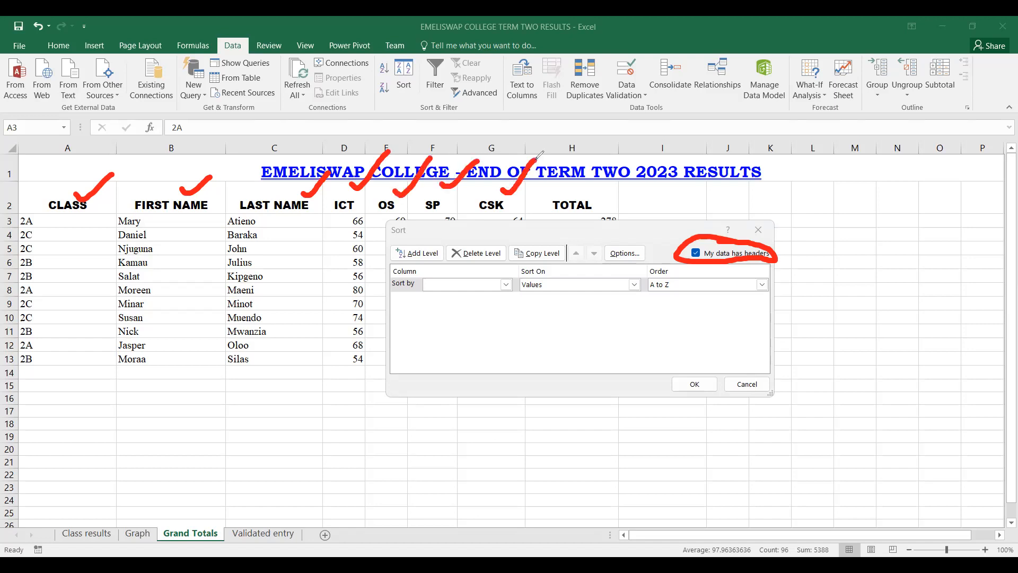
mouse_move(570, 195)
mouse_down()
mouse_move(580, 202)
mouse_move(616, 178)
mouse_up()
drag(699, 245, 718, 229)
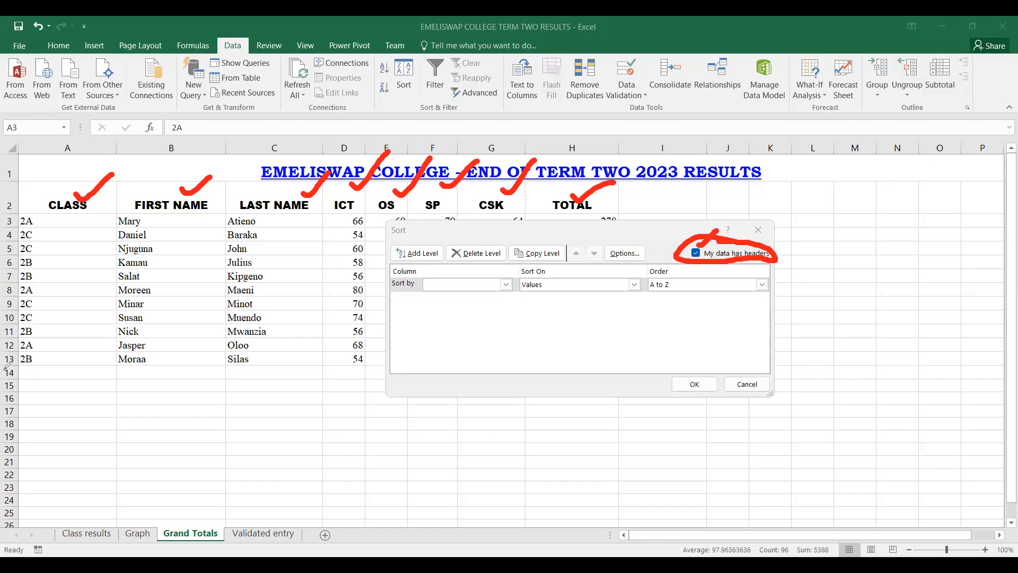
click(43, 407)
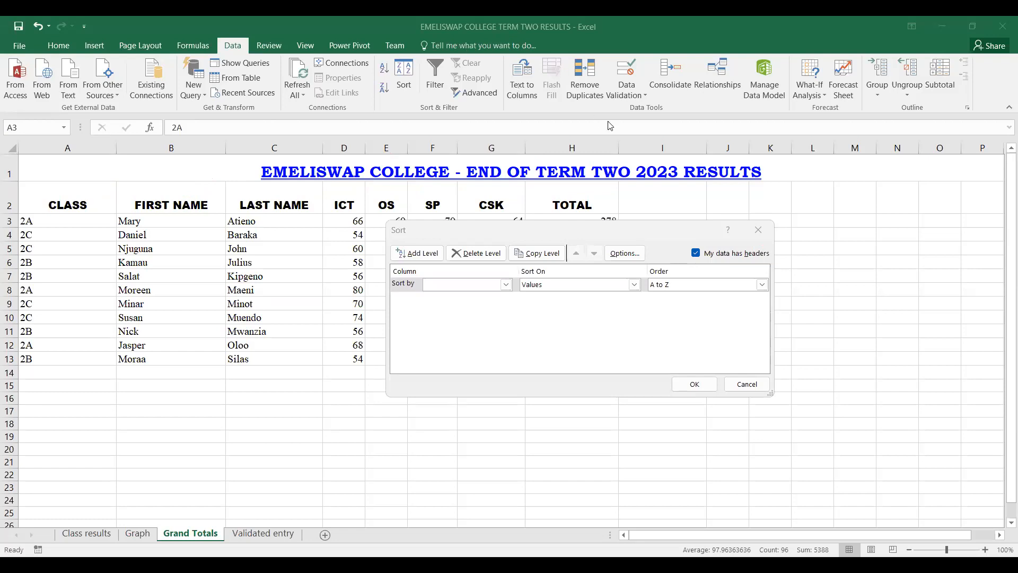
- Sort the results table by CLASS on Values in A to Z order, treating the first row as headers
click(695, 254)
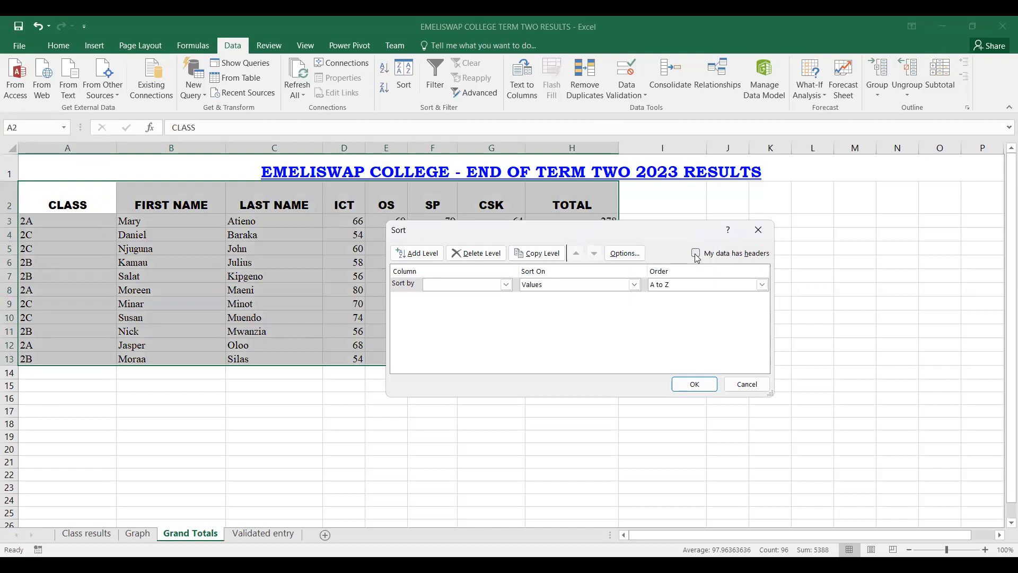
click(696, 255)
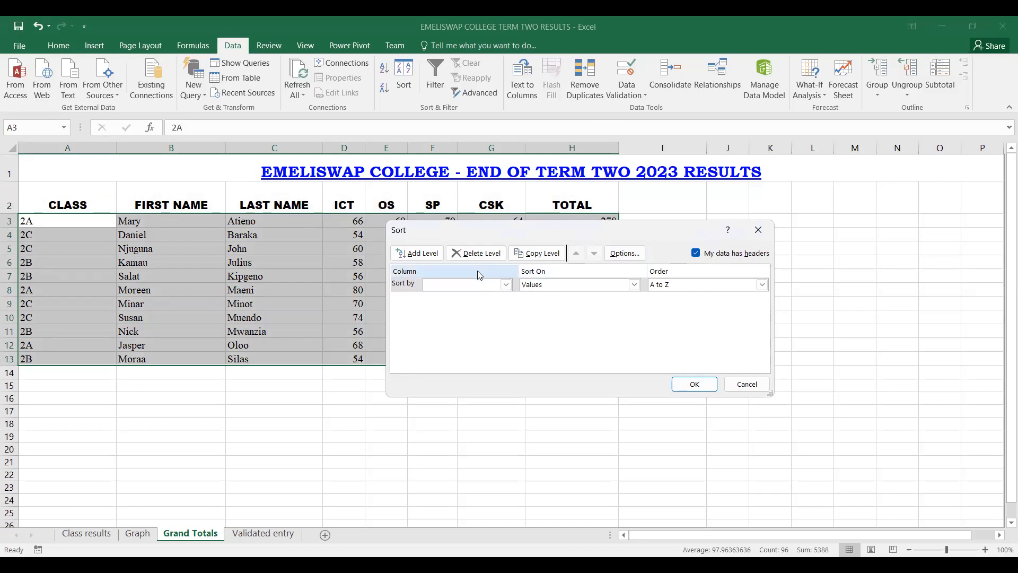
click(506, 286)
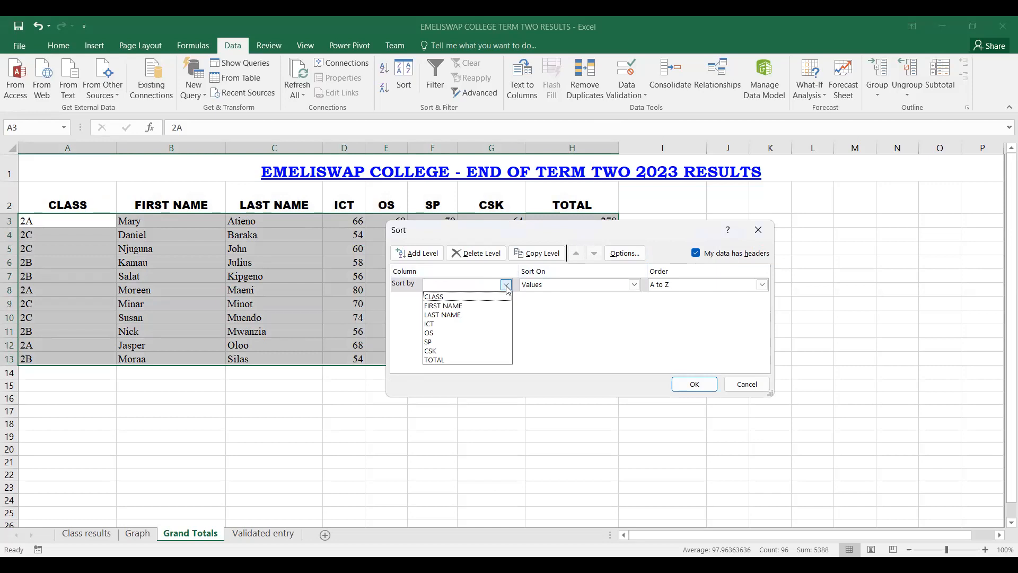
click(443, 300)
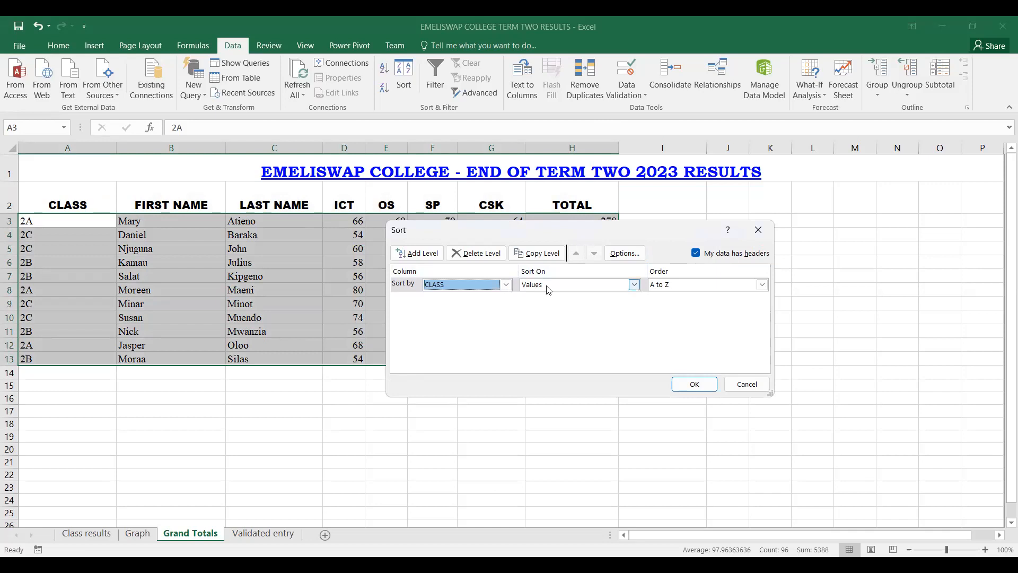
click(635, 285)
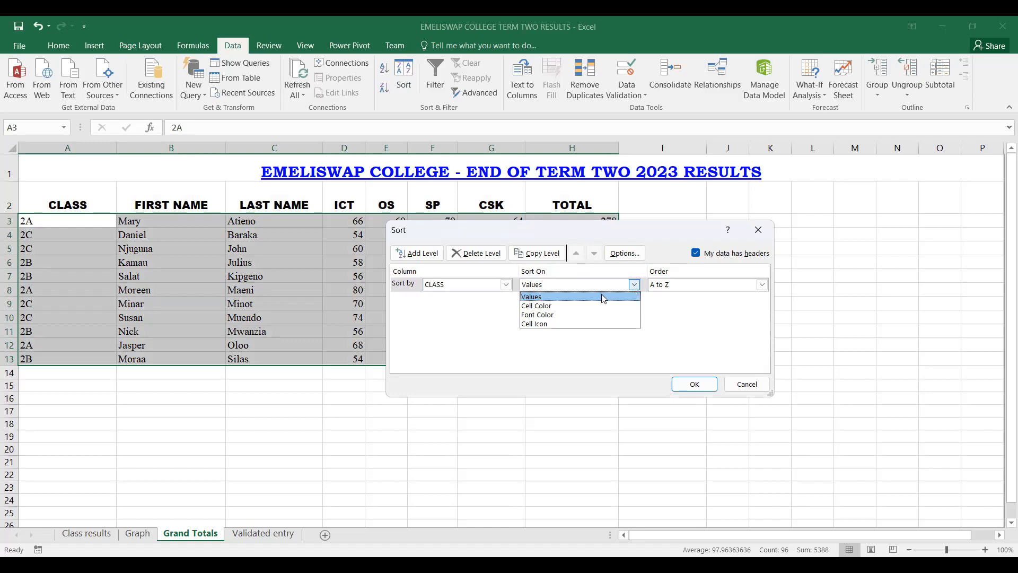
click(566, 297)
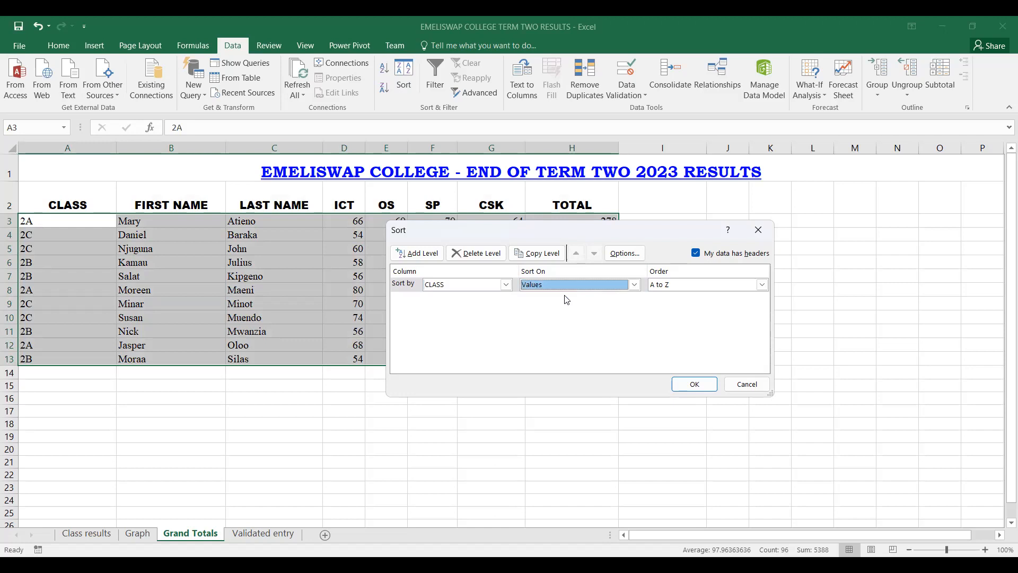
click(762, 285)
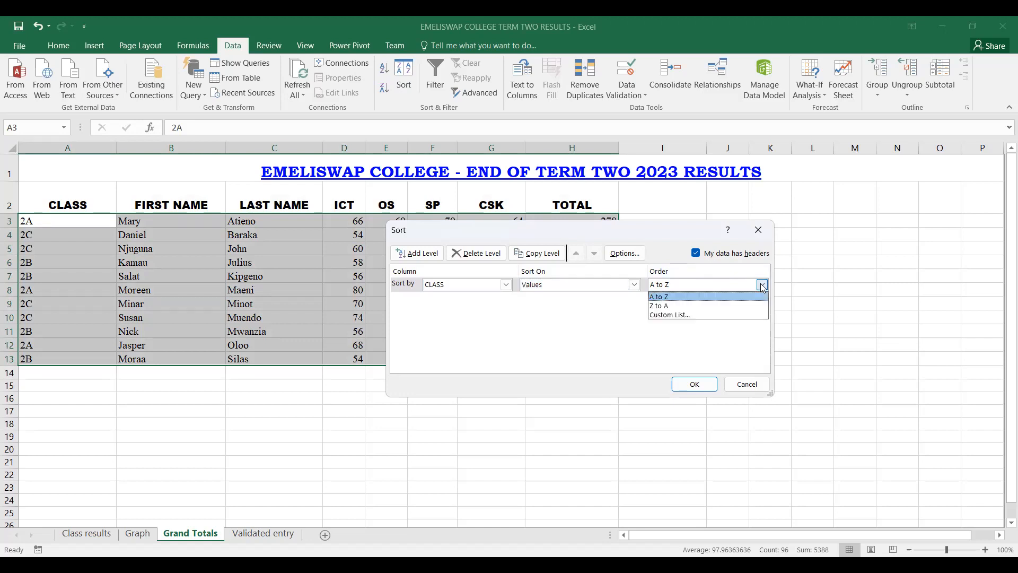
click(688, 295)
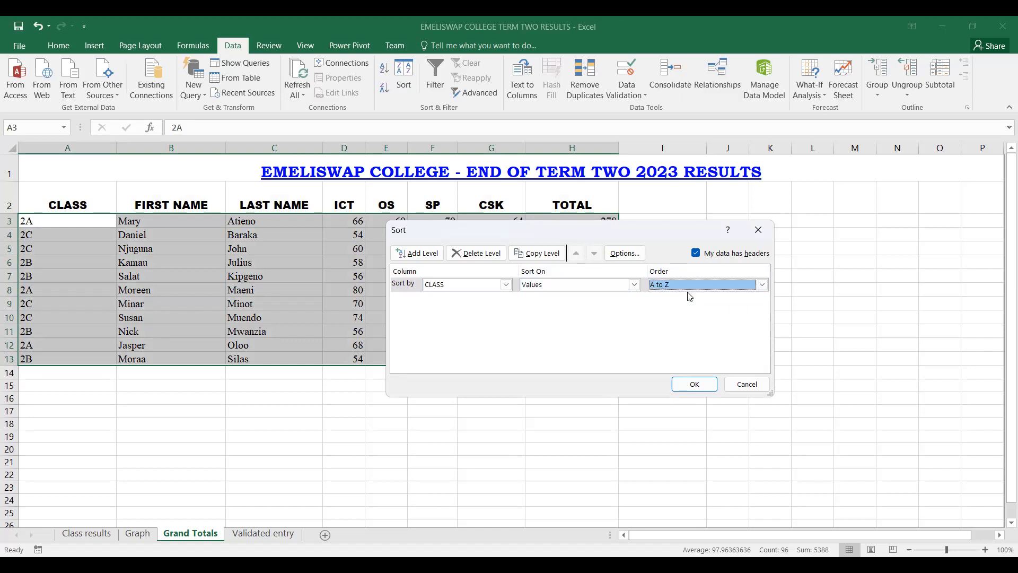
click(700, 386)
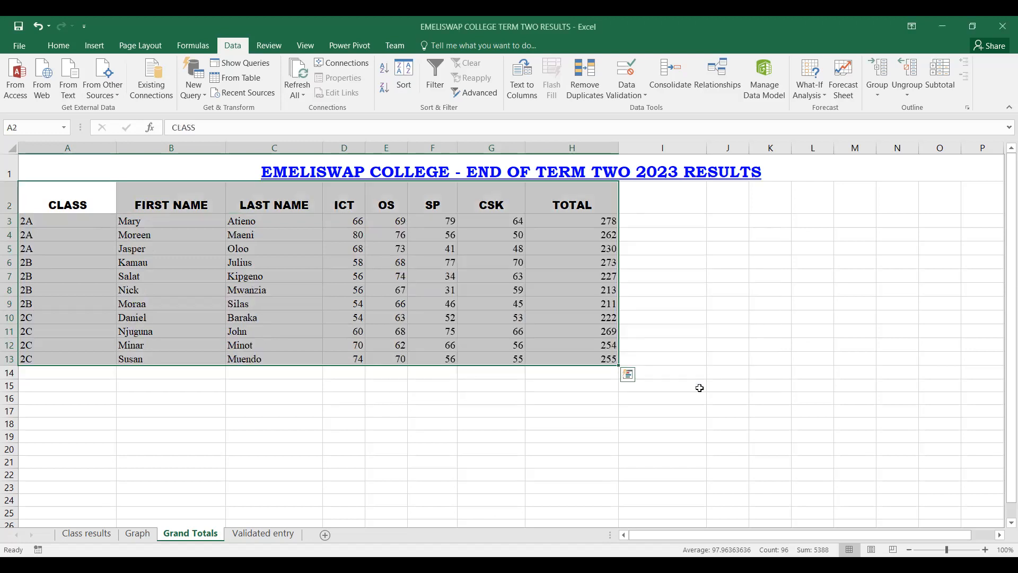
click(386, 396)
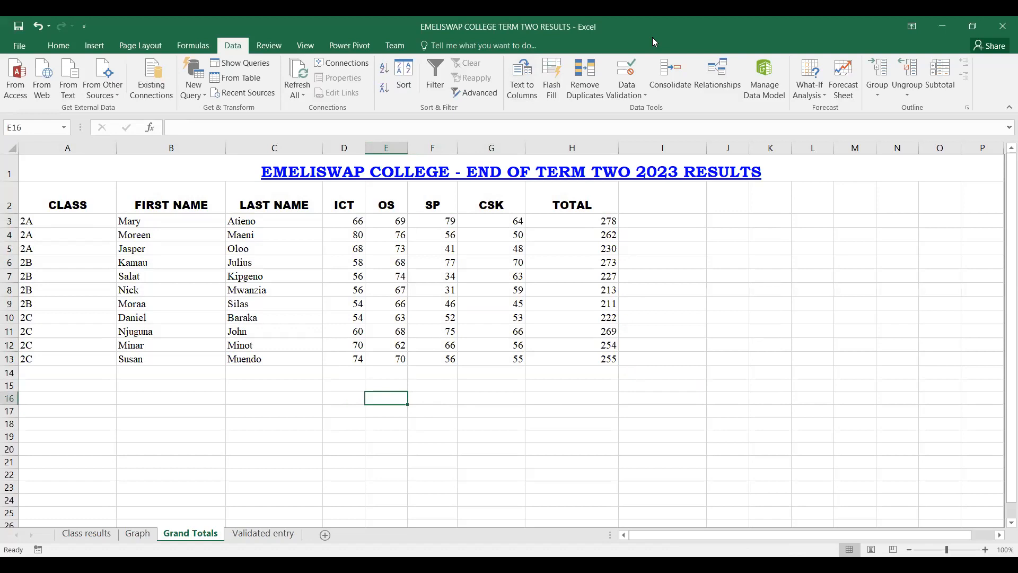
click(58, 220)
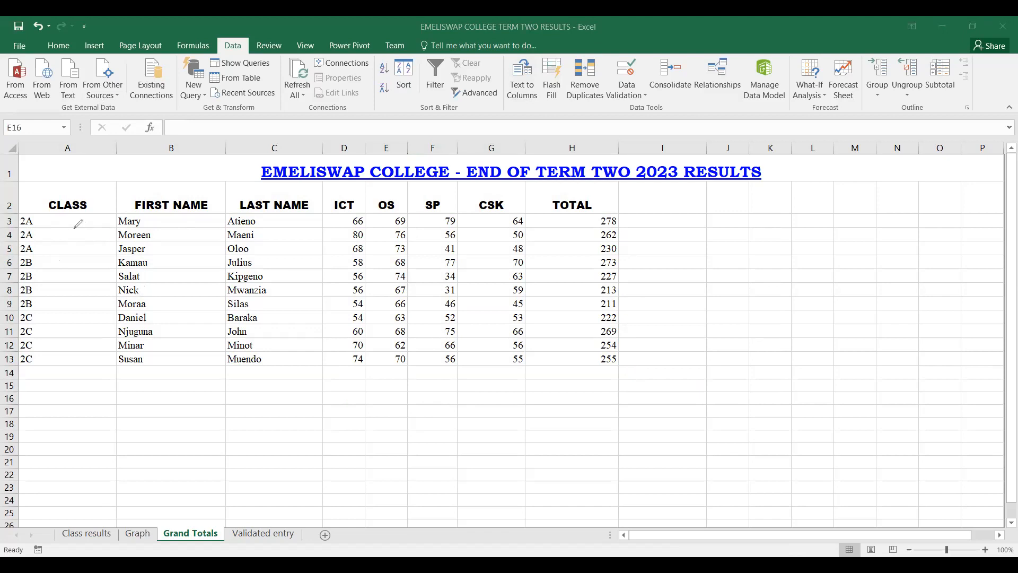
drag(77, 218, 106, 208)
click(760, 44)
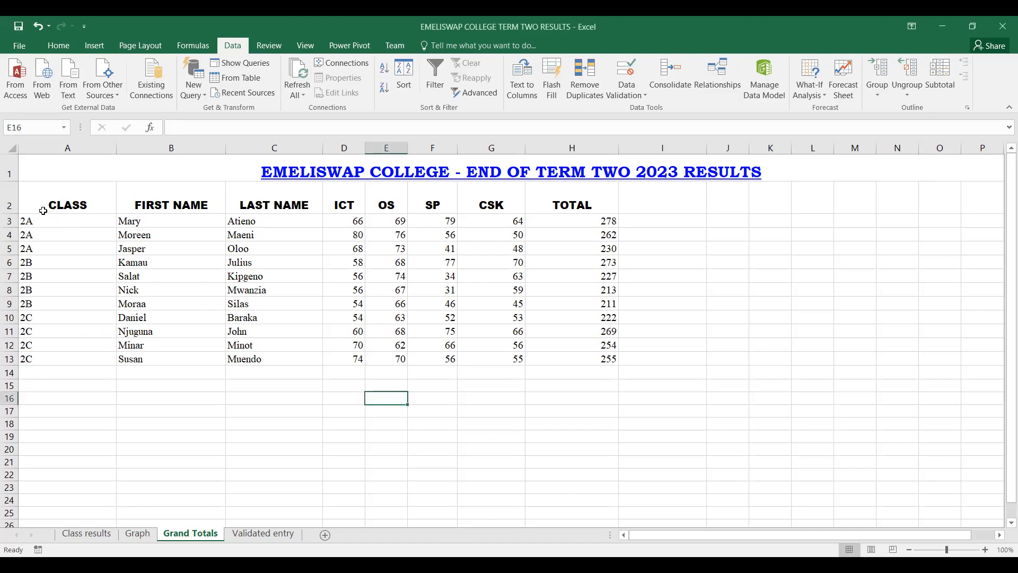
- Select the results table A2:H13 including its headers and open the Subtotal dialog for it, clear of the table columns
drag(43, 210, 361, 368)
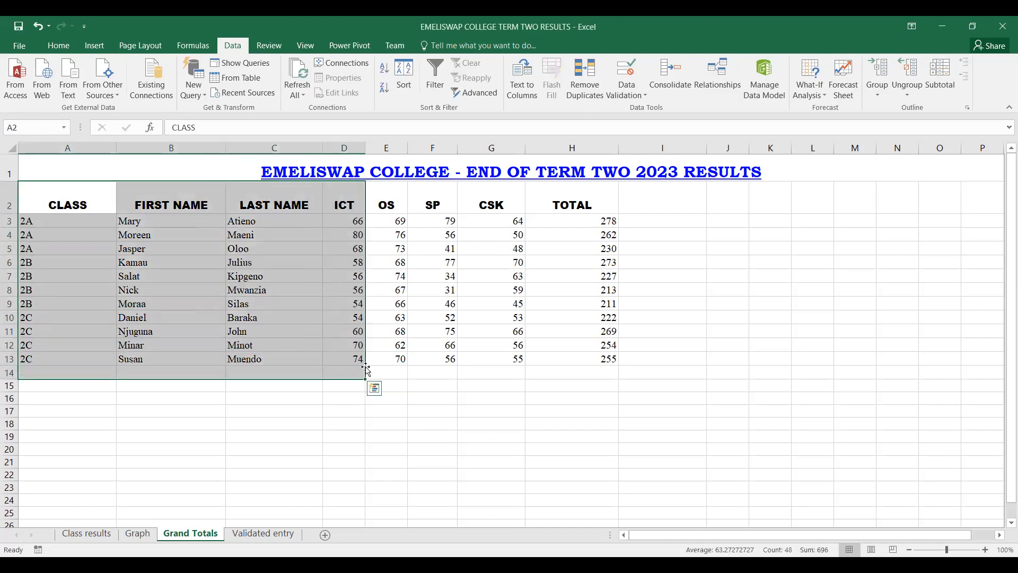
click(191, 335)
drag(62, 206, 600, 360)
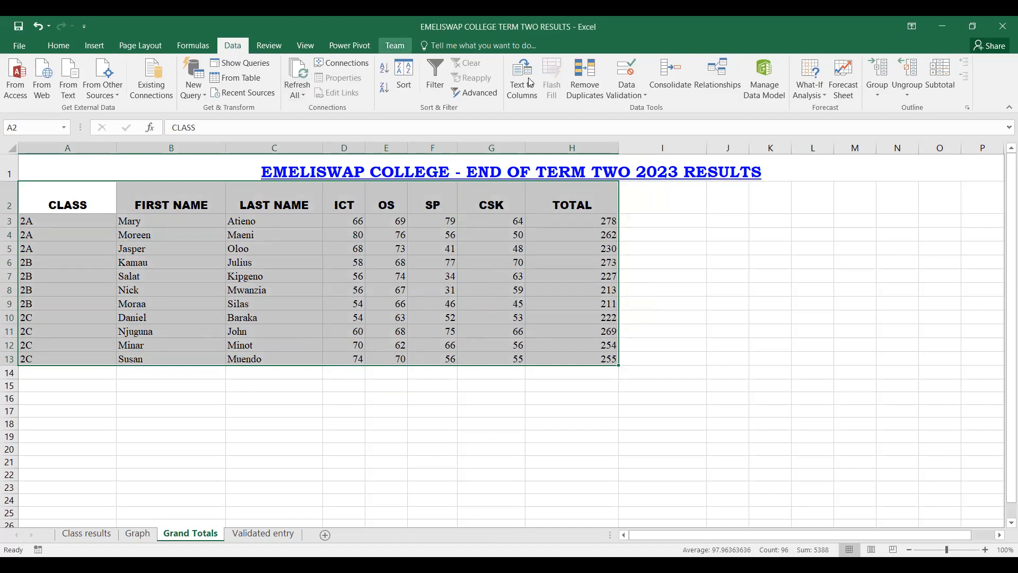
click(943, 78)
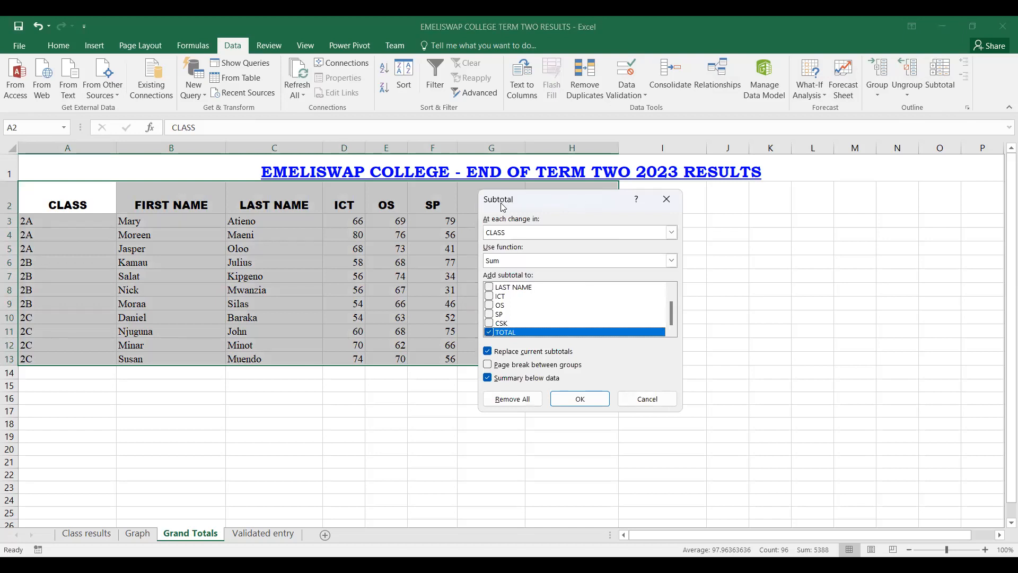
drag(503, 206, 503, 207)
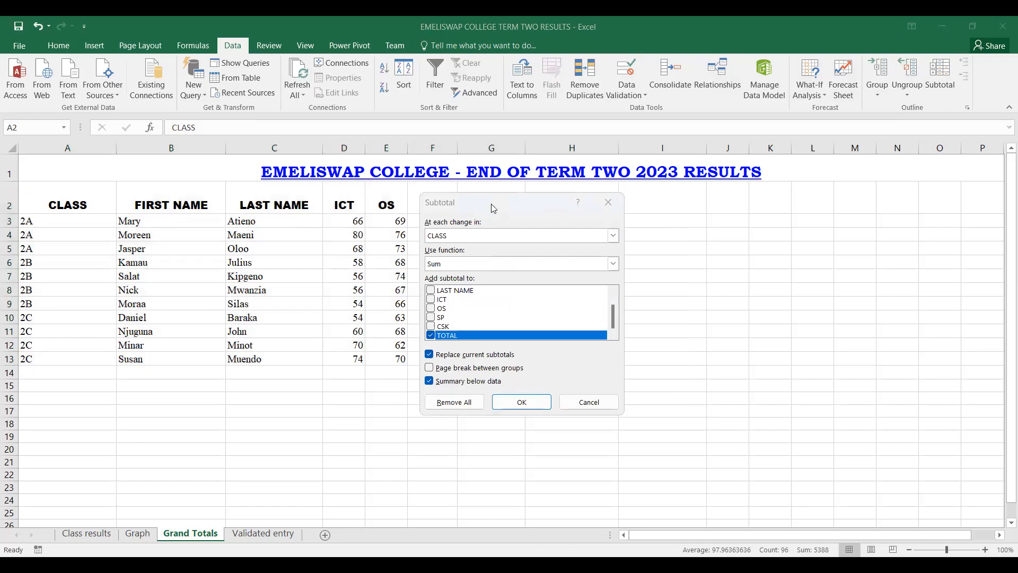
click(492, 207)
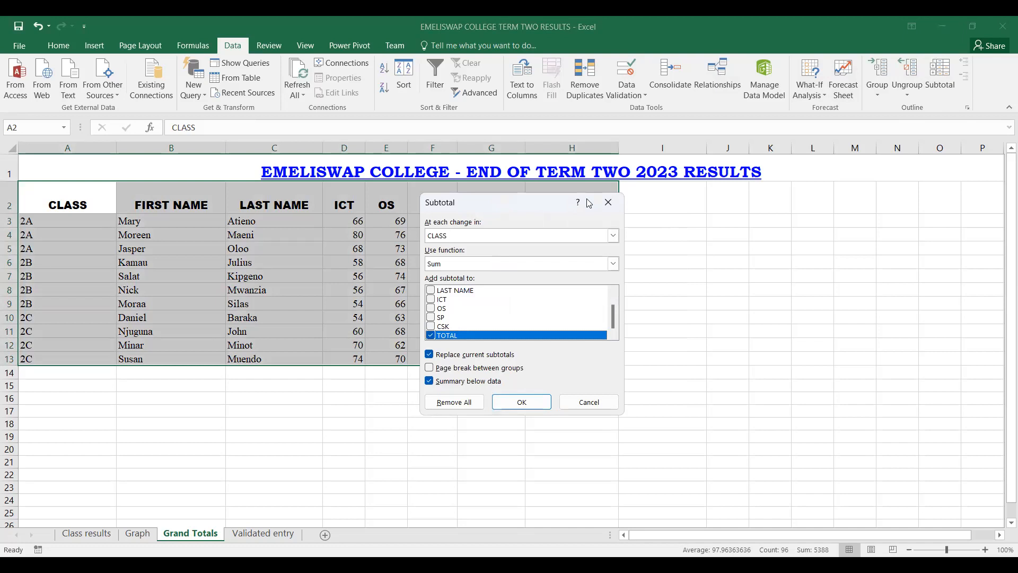
drag(588, 203, 786, 193)
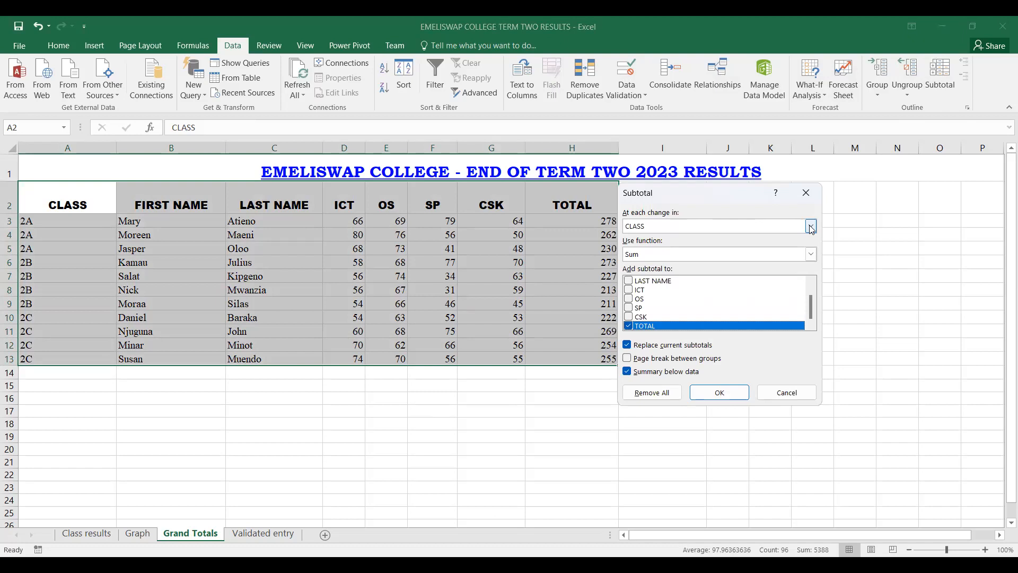
- Set the subtotals to be calculated at each change in CLASS with the Sum function
click(811, 227)
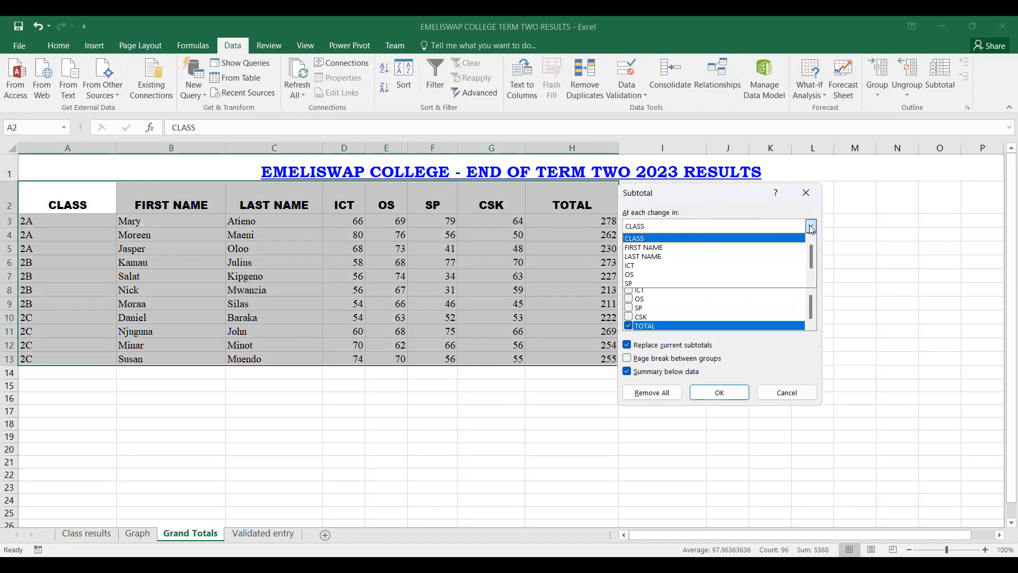
click(649, 239)
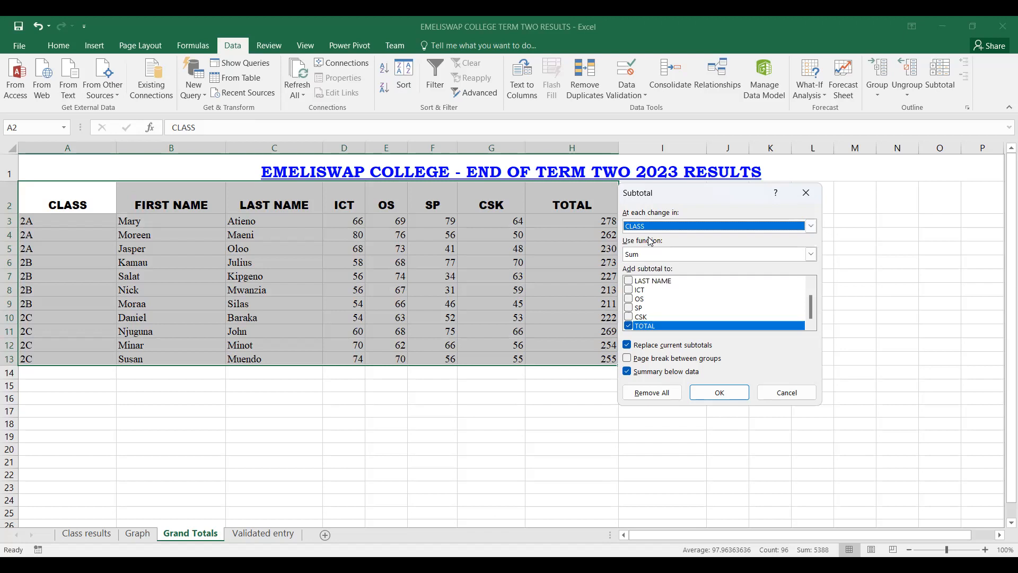
click(811, 256)
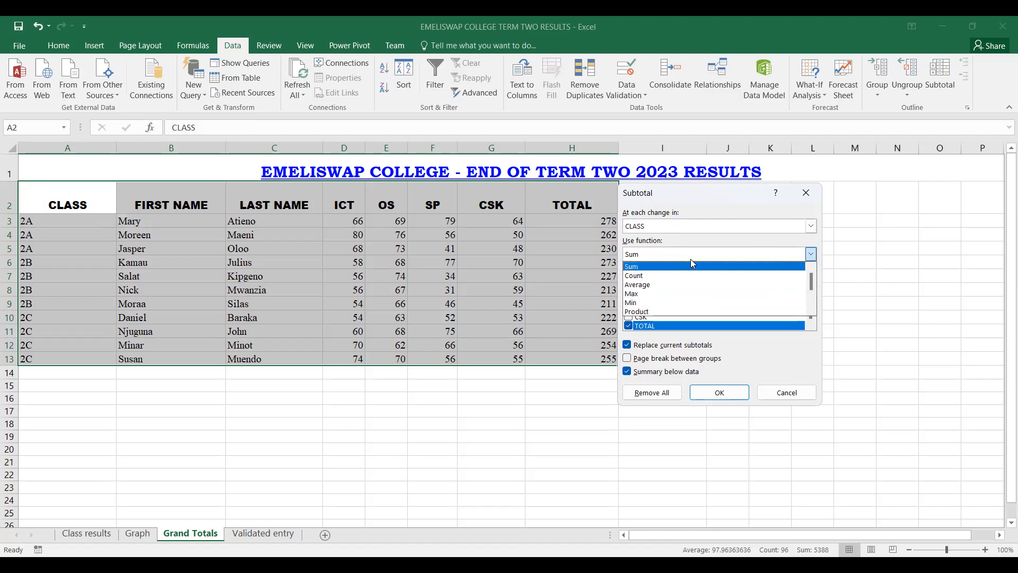
click(665, 270)
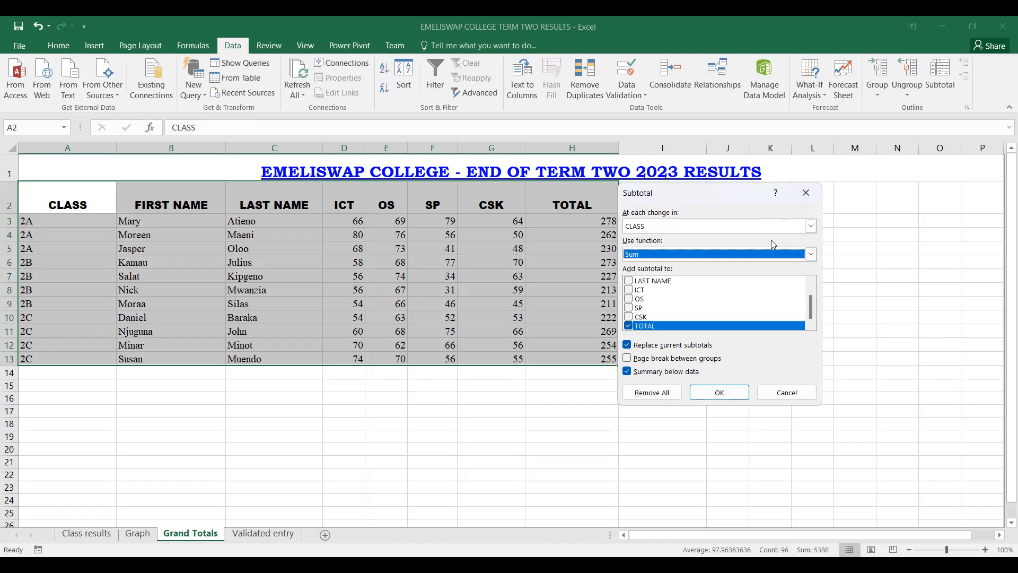
click(731, 252)
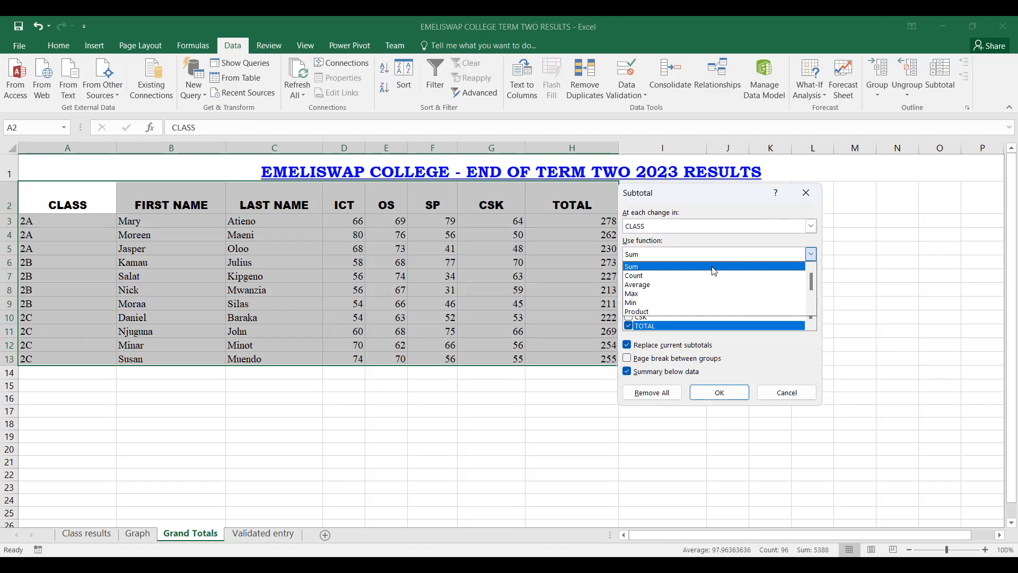
click(713, 271)
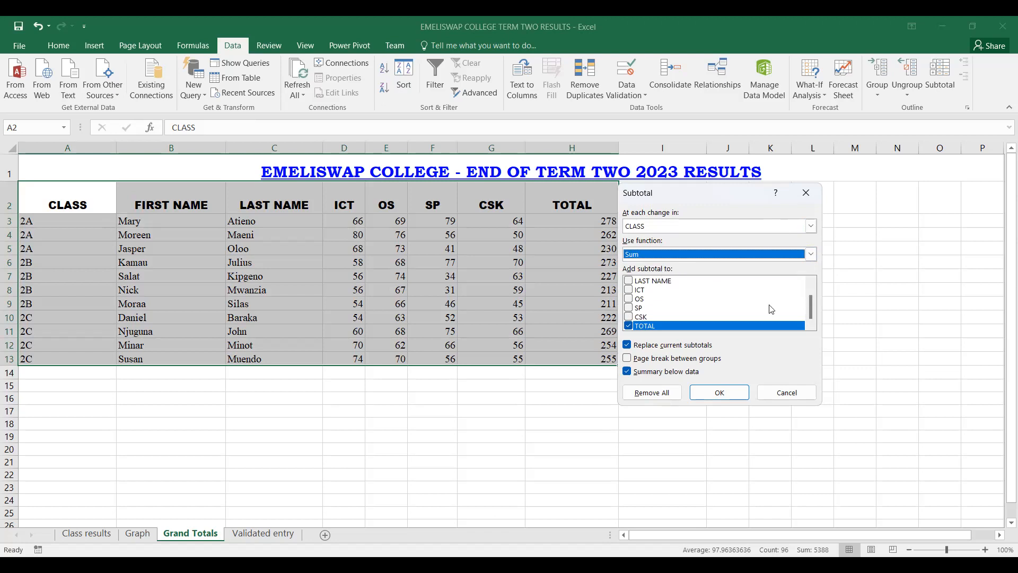
- Add the subtotals to the TOTAL column only, replacing current subtotals, with the summary below the data and no page breaks between groups
drag(811, 309, 813, 288)
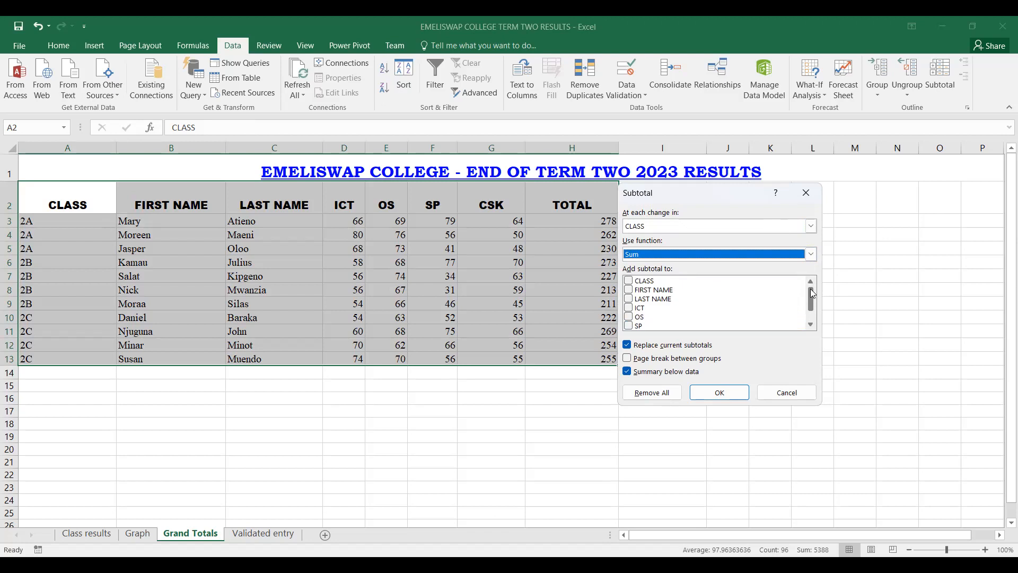
drag(812, 293, 812, 312)
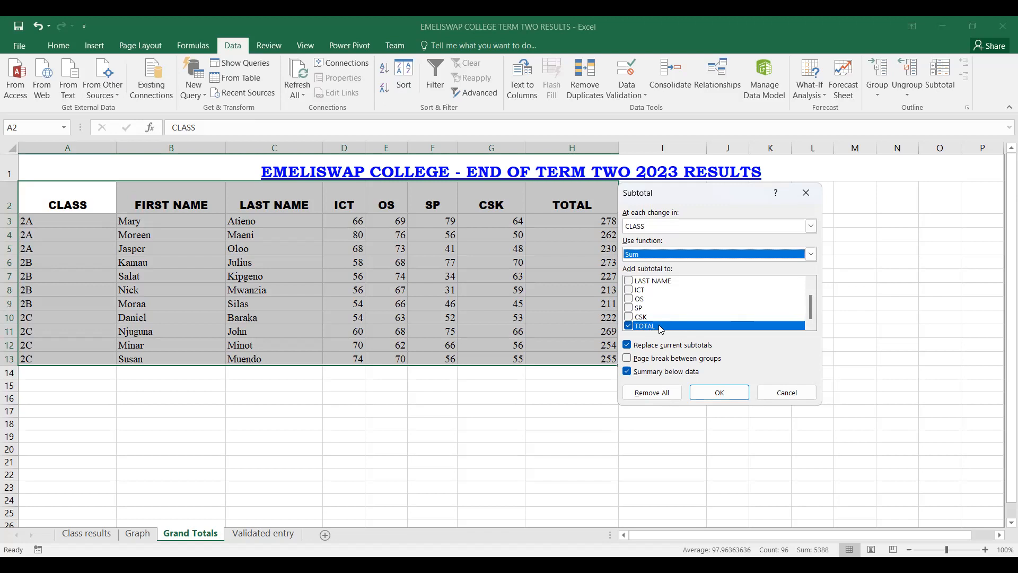
click(663, 327)
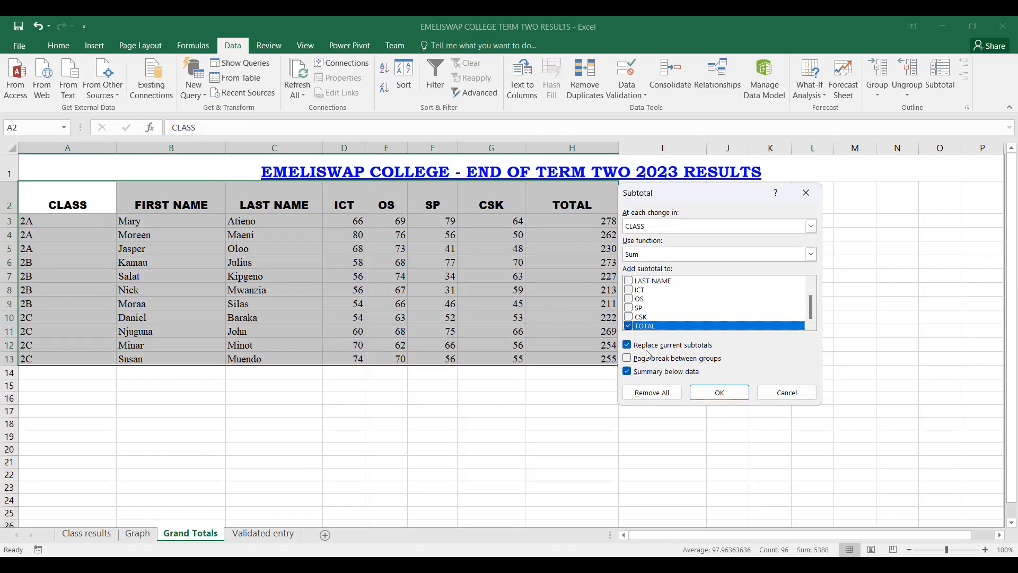
click(627, 345)
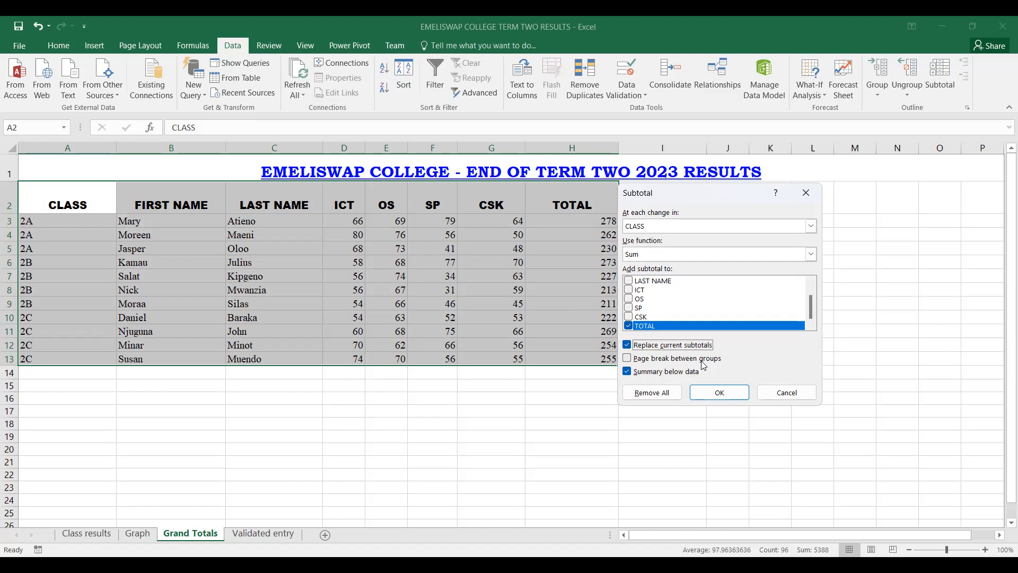
click(627, 372)
click(627, 372)
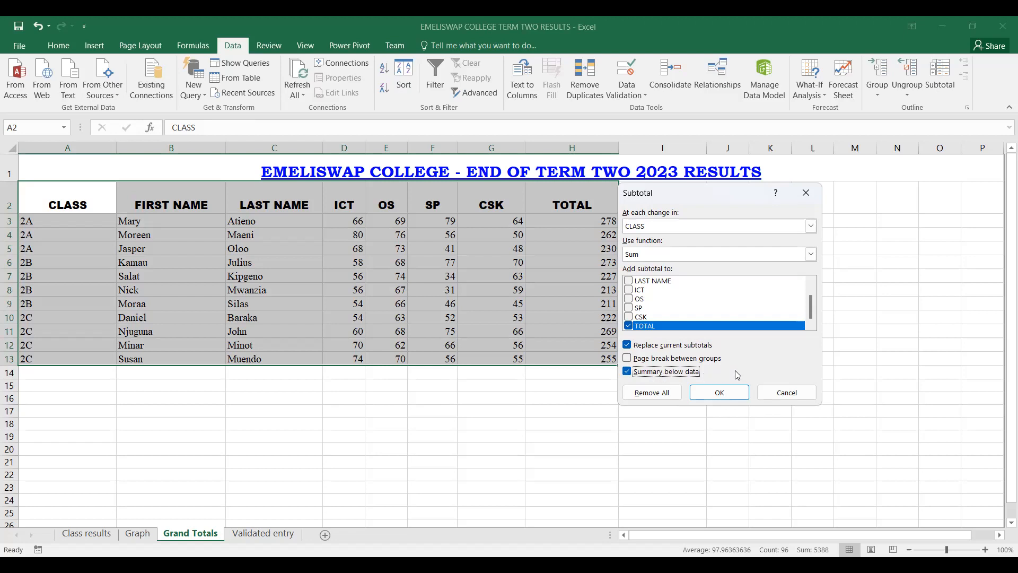
click(721, 393)
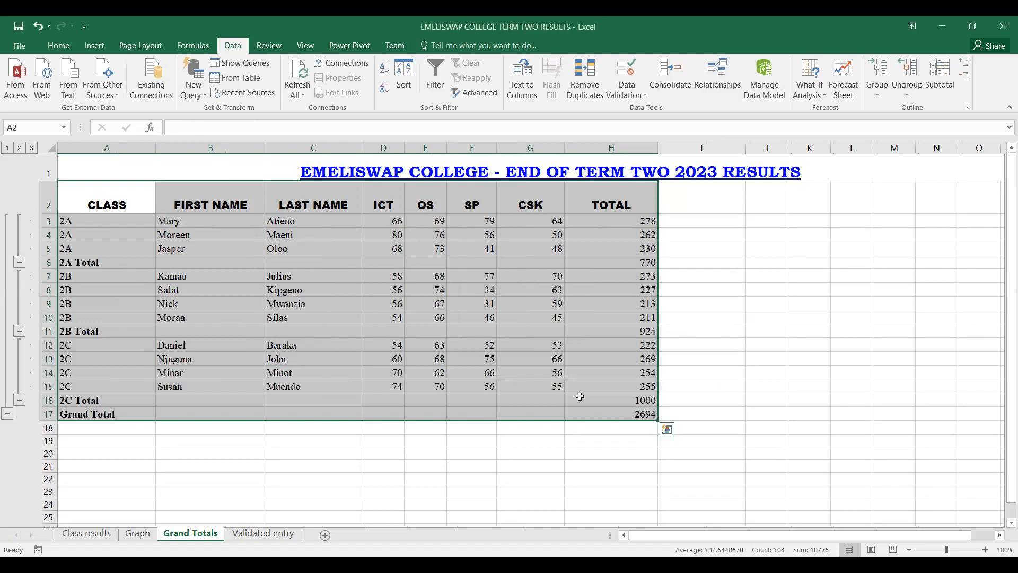
click(201, 438)
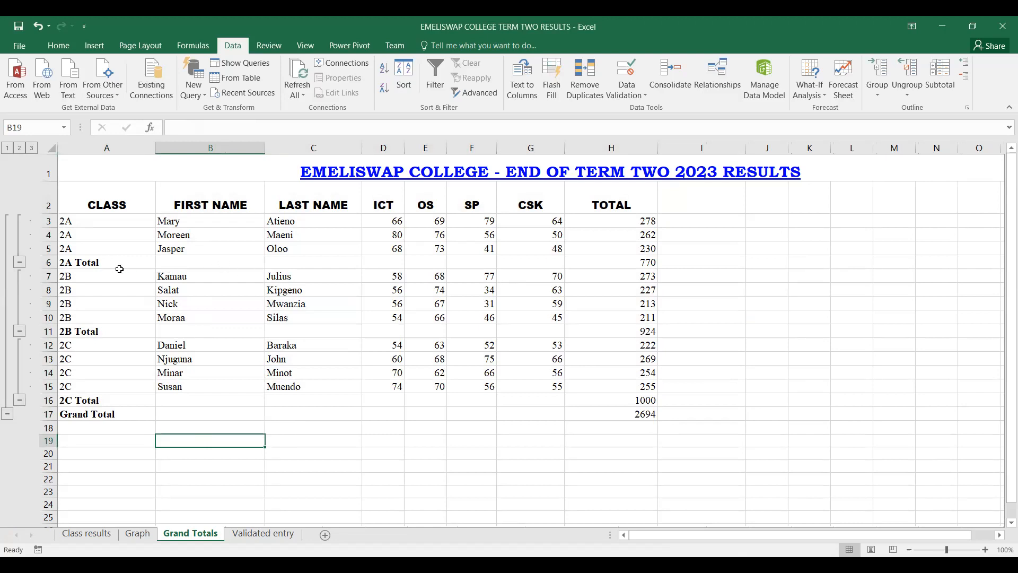
- Fill the 2A Total label in A6 and its subtotal in H6 with the gold theme colour
click(102, 261)
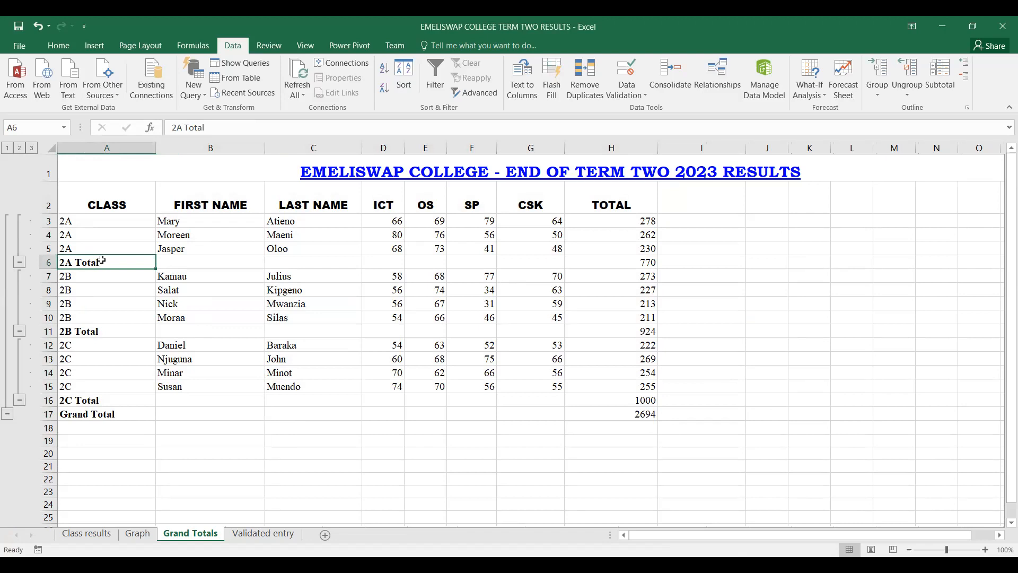
click(58, 47)
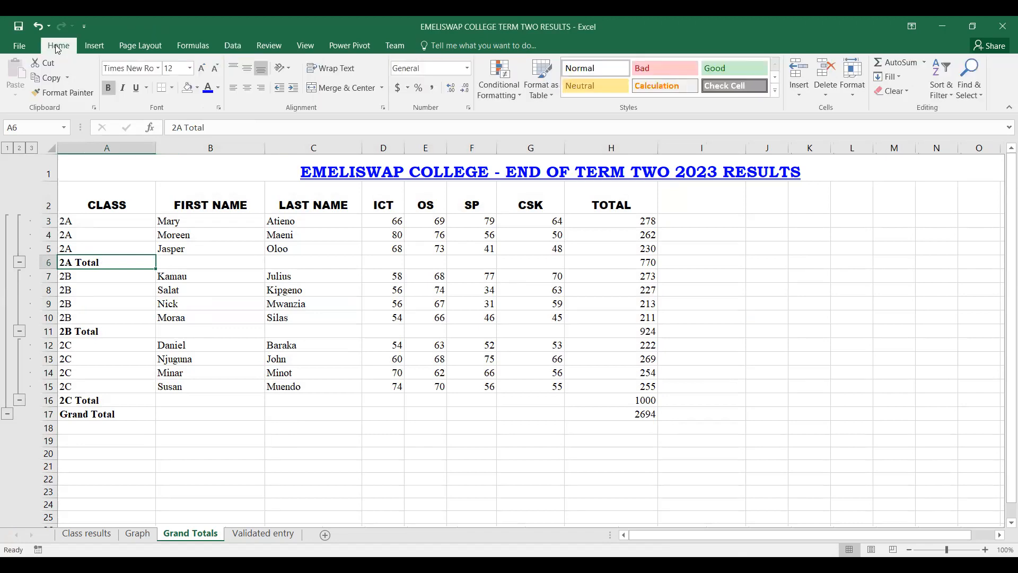
click(197, 89)
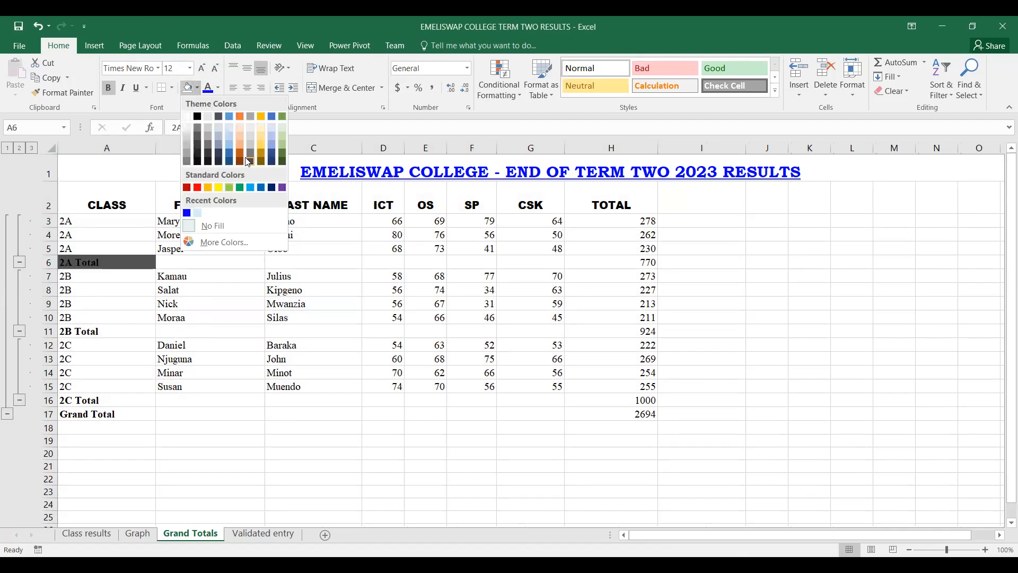
click(265, 115)
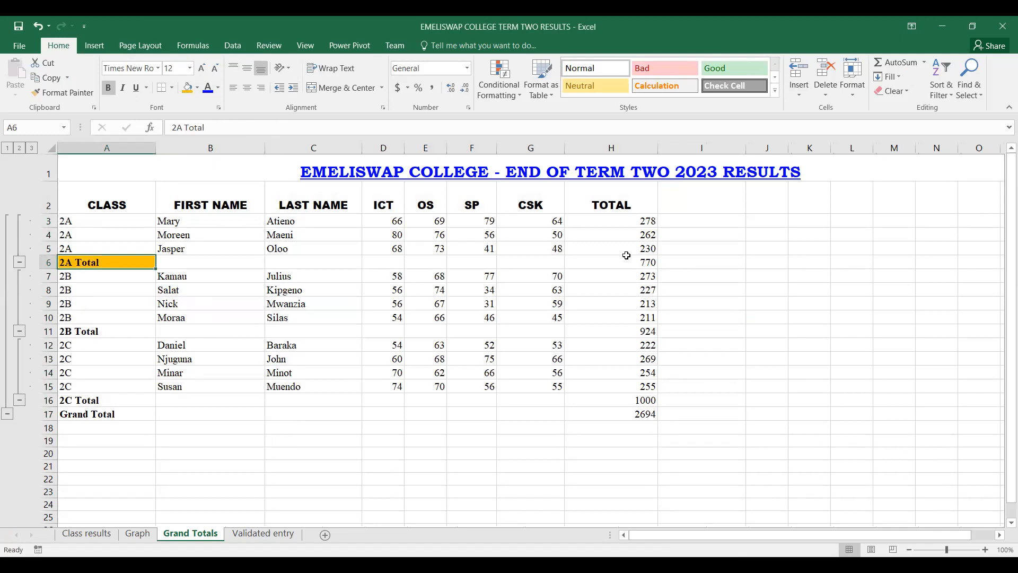
click(648, 262)
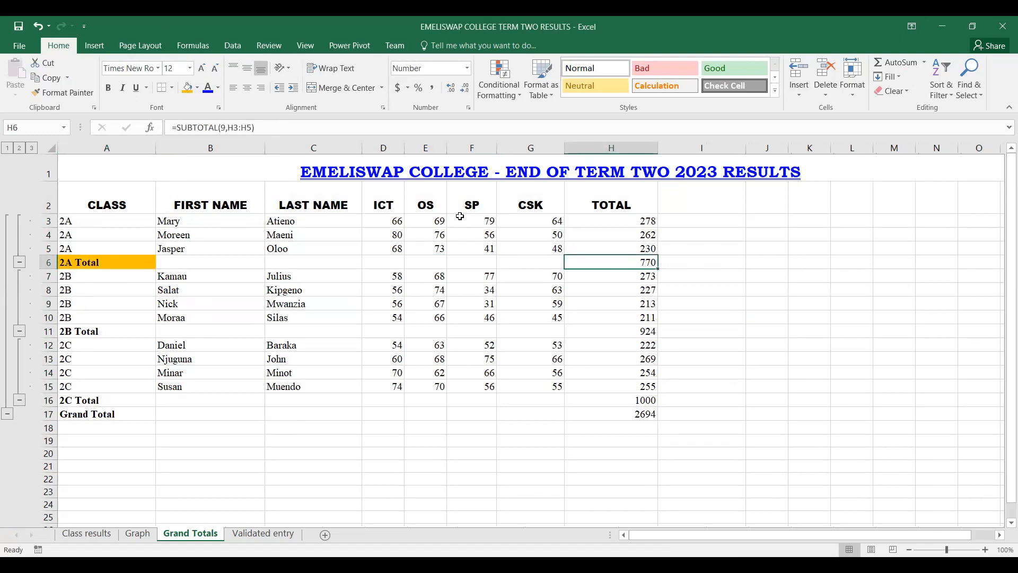
click(187, 88)
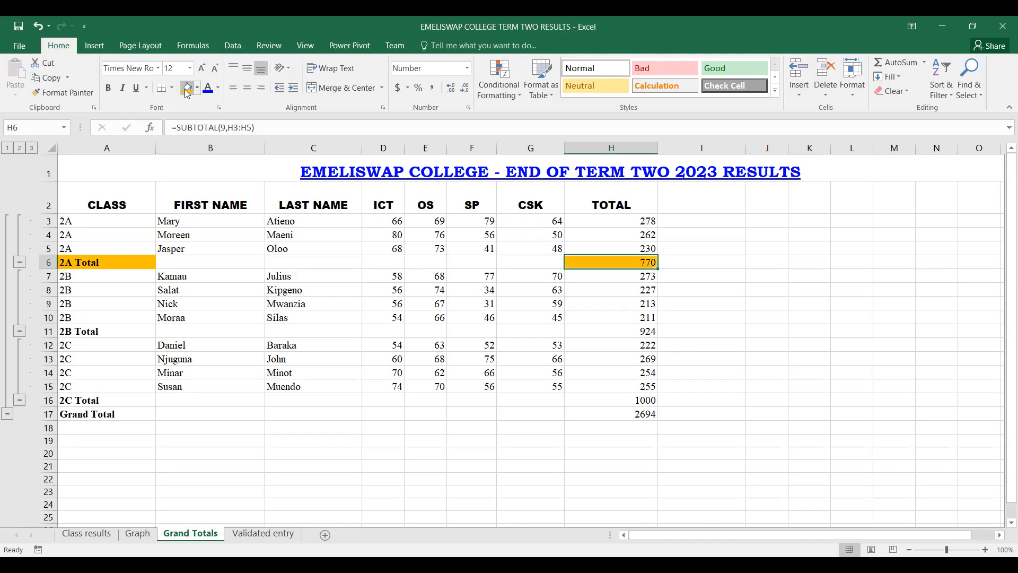
click(675, 262)
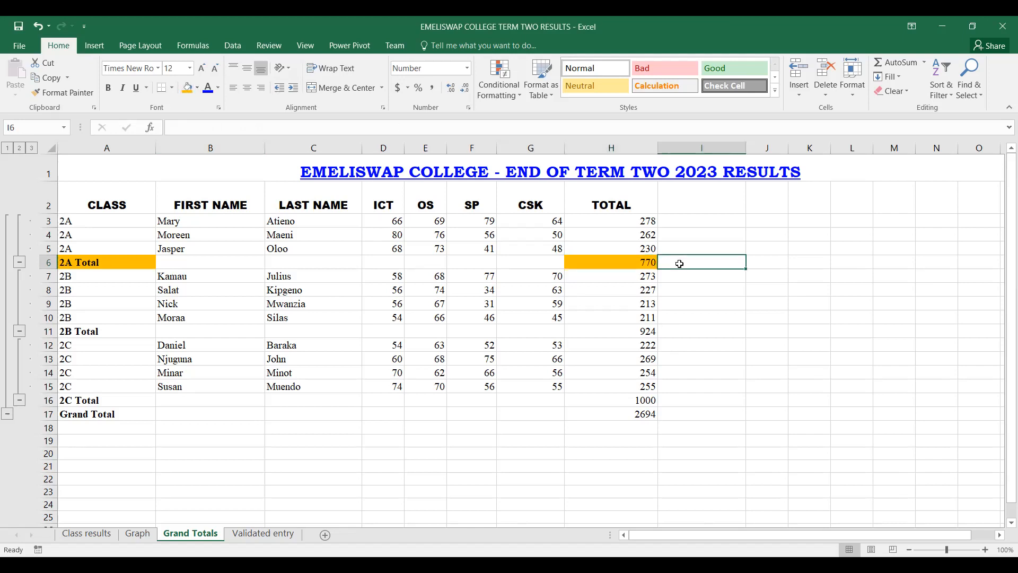
- Check the class 2A student totals in H3:H5 against the subtotal formula in H6
click(649, 221)
click(650, 233)
click(644, 249)
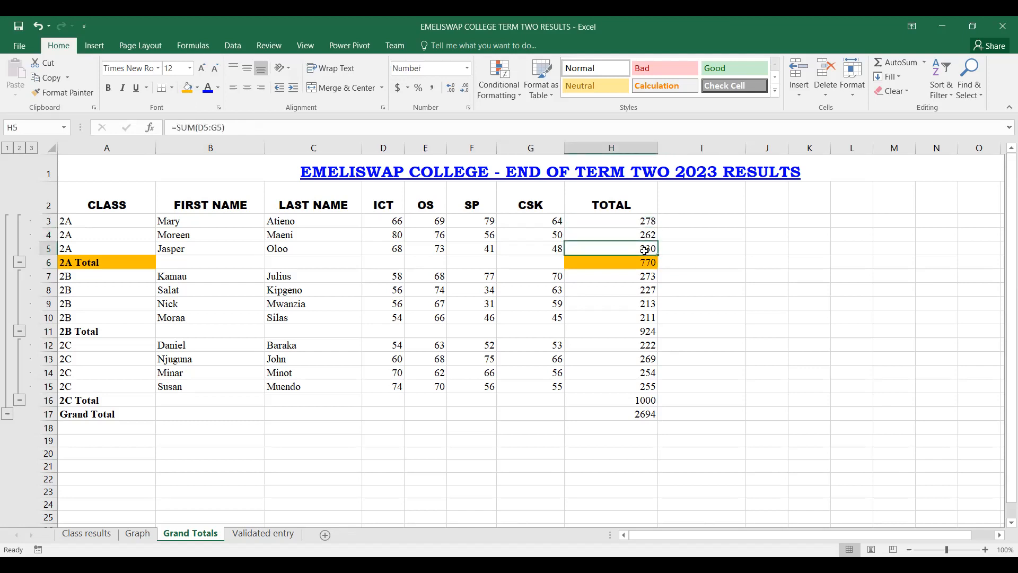
click(638, 266)
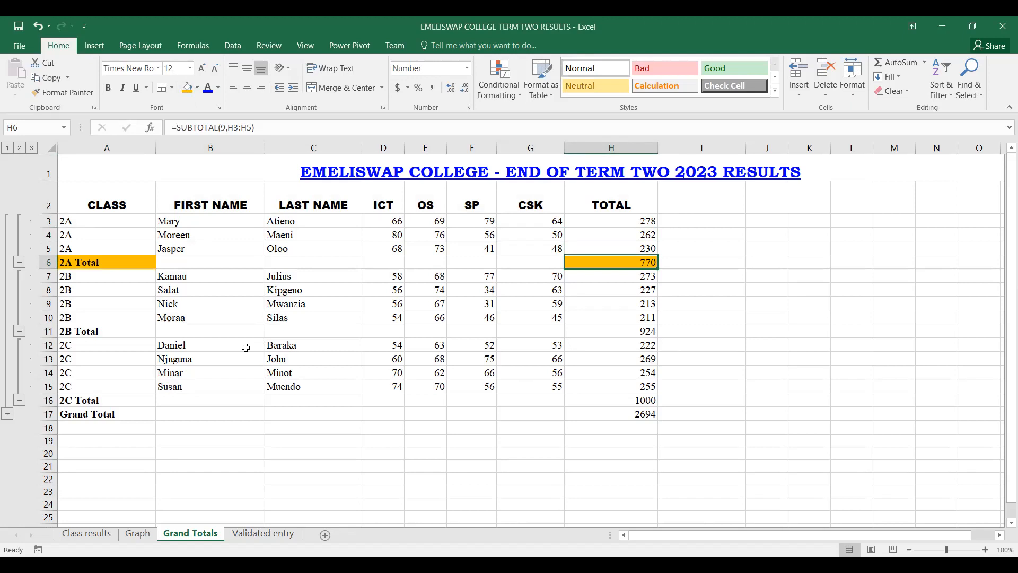
- Fill the 2B Total label in A11 and its subtotal in H11 with the standard light blue
click(92, 333)
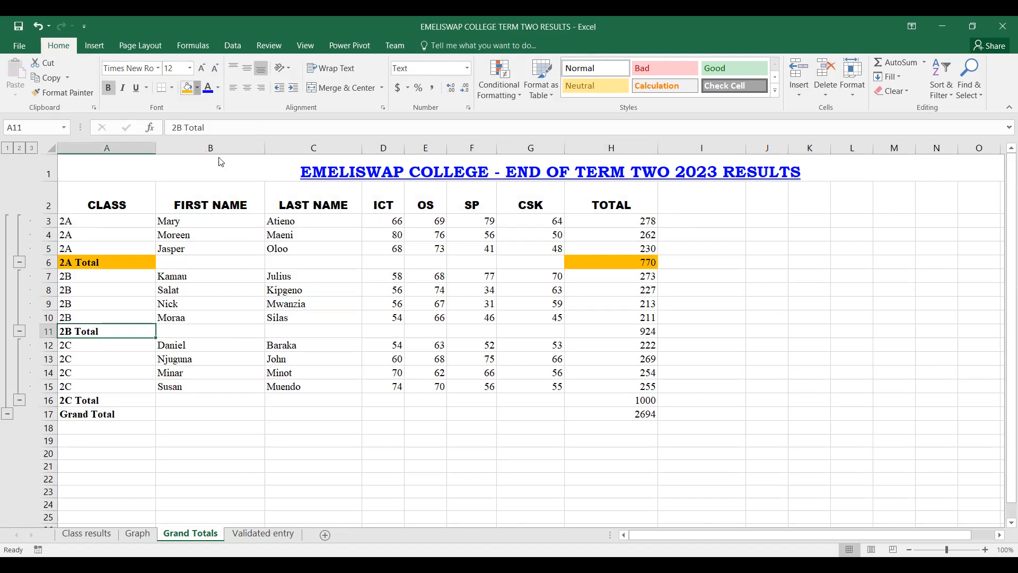
click(197, 89)
click(251, 189)
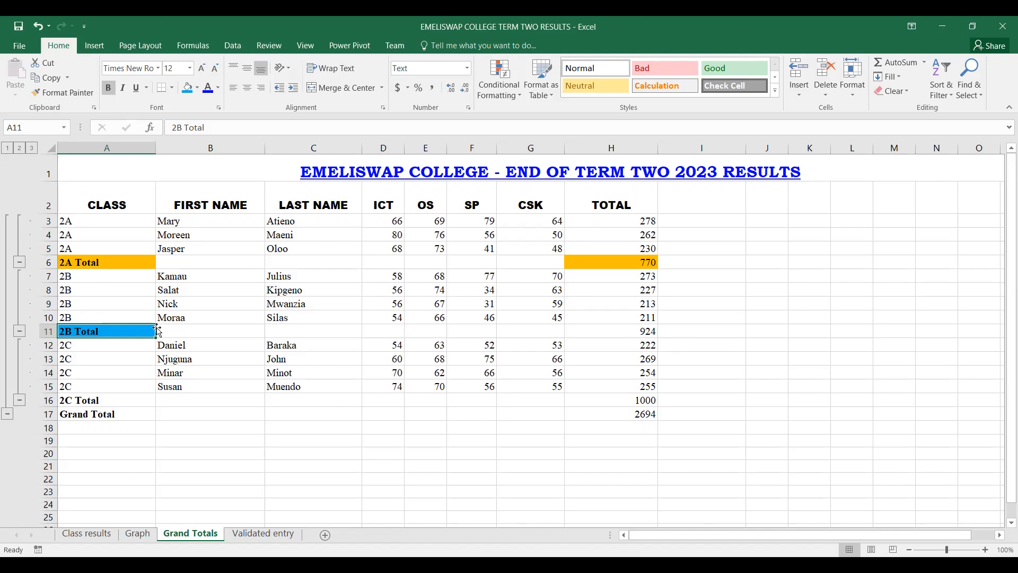
click(648, 333)
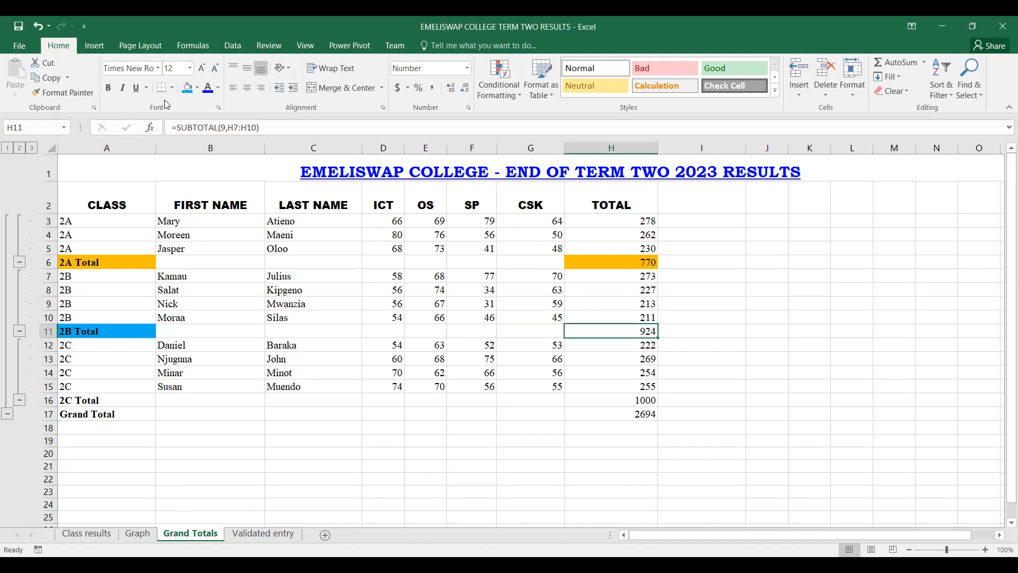
click(186, 88)
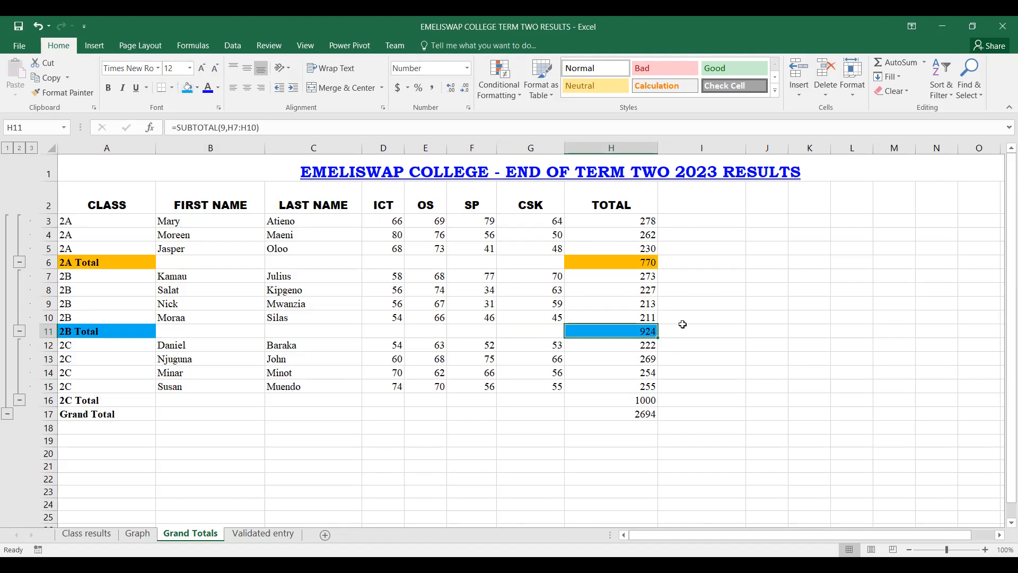
- Fill the 2C Total label in A16 and its subtotal in H16 with the standard light green
click(87, 402)
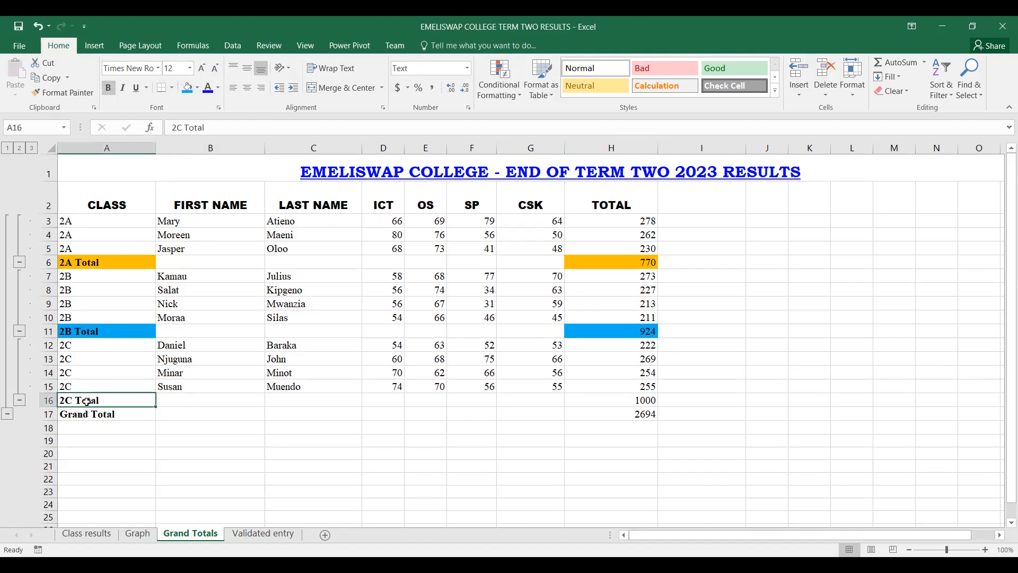
click(197, 88)
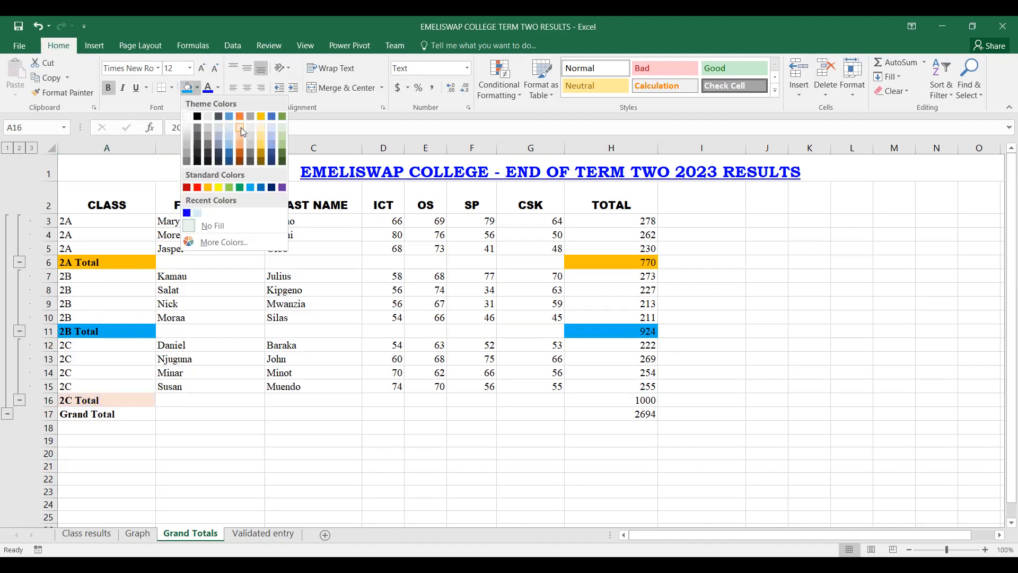
click(228, 188)
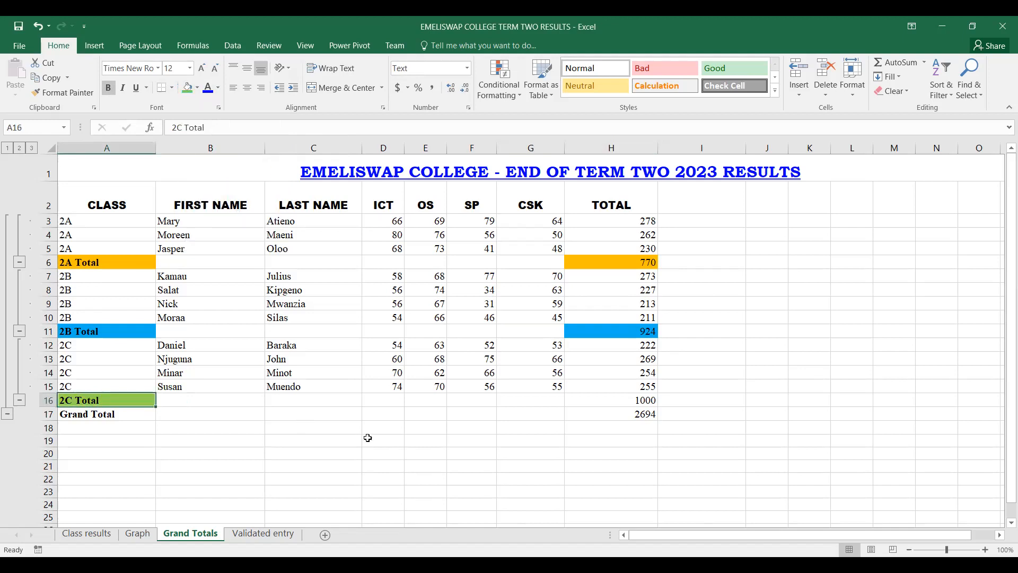
click(651, 400)
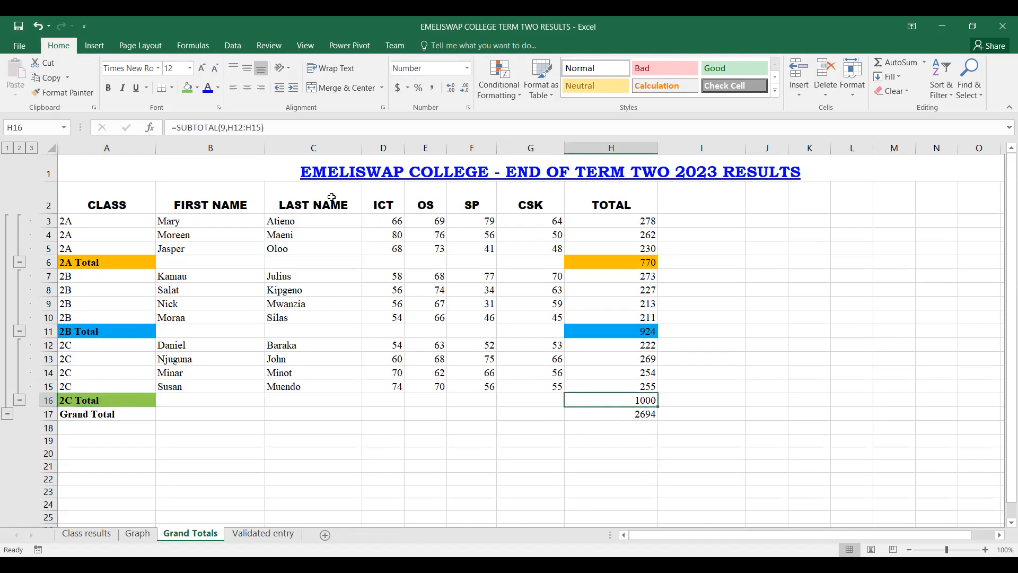
click(188, 88)
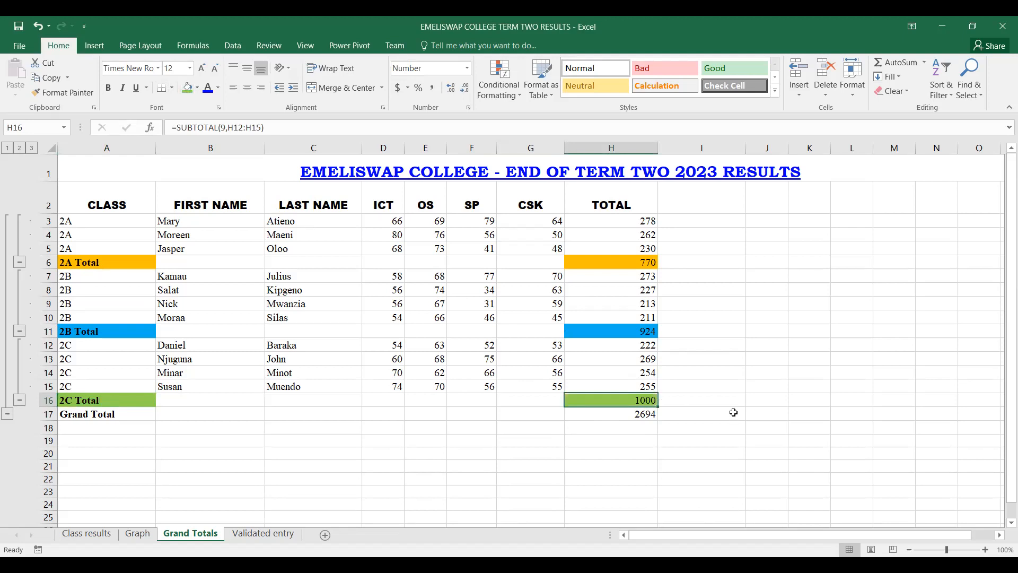
click(700, 424)
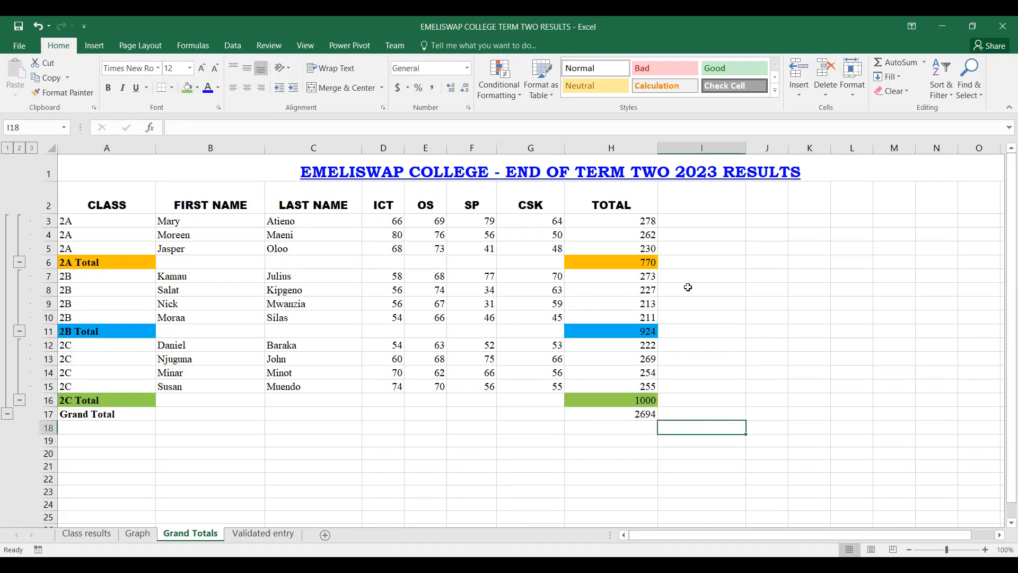
- Go through the class 2A student totals in H3:H5 and make their subtotal in H6 bold
click(653, 220)
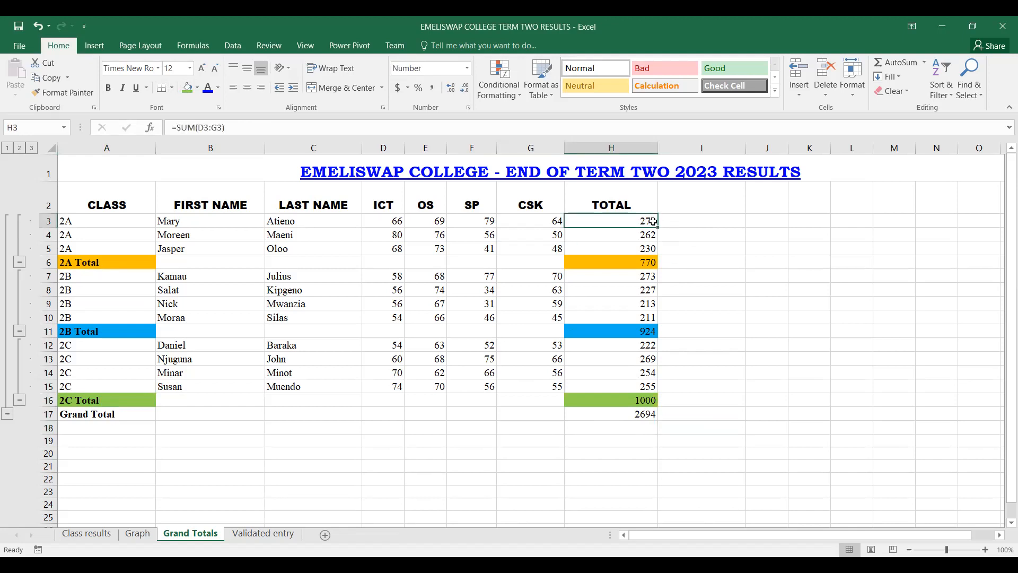
click(648, 235)
click(646, 250)
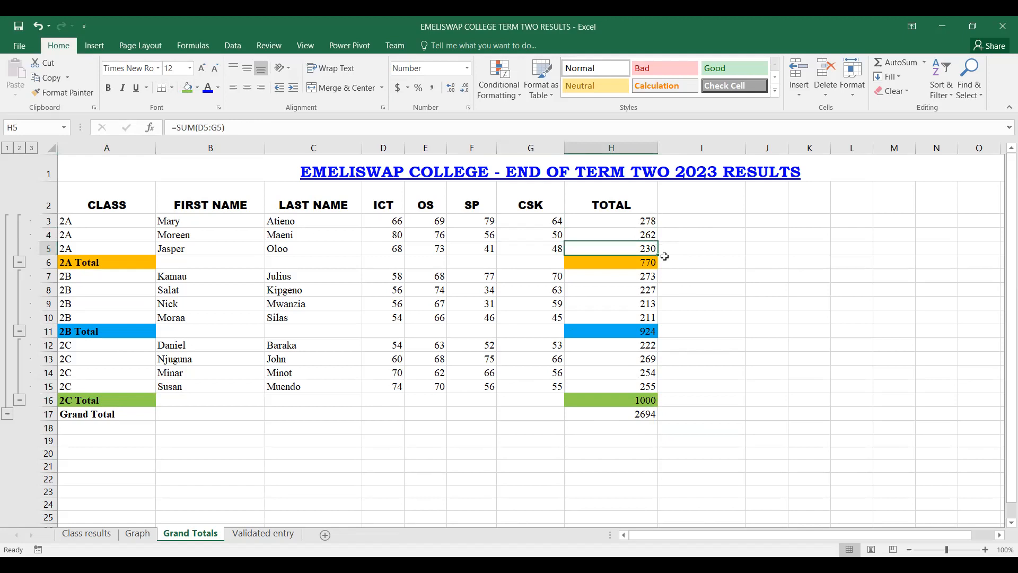
click(646, 262)
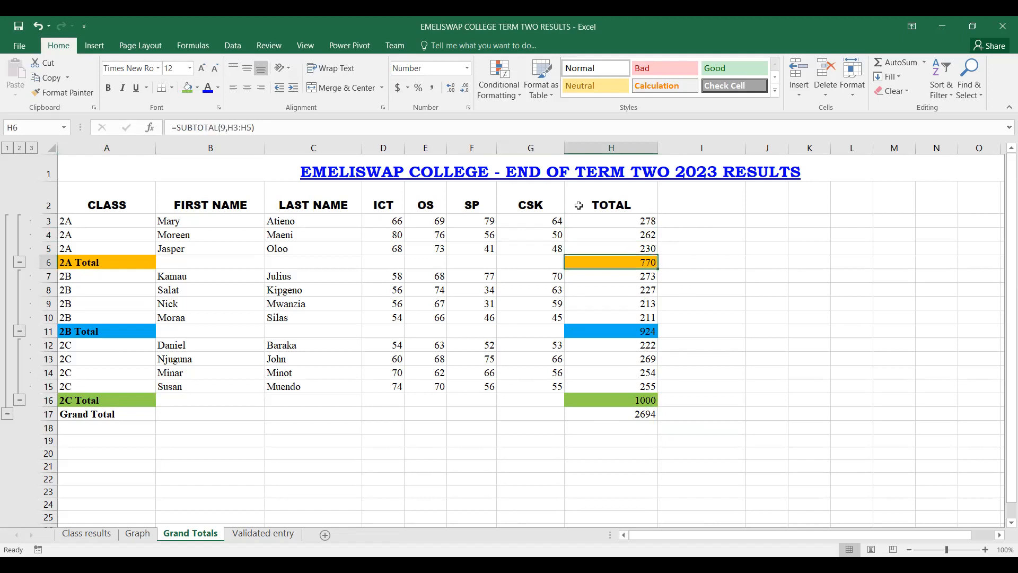
click(109, 88)
- Go through the class 2B student totals in H7:H10 and make their subtotal in H11 bold
click(641, 279)
click(642, 290)
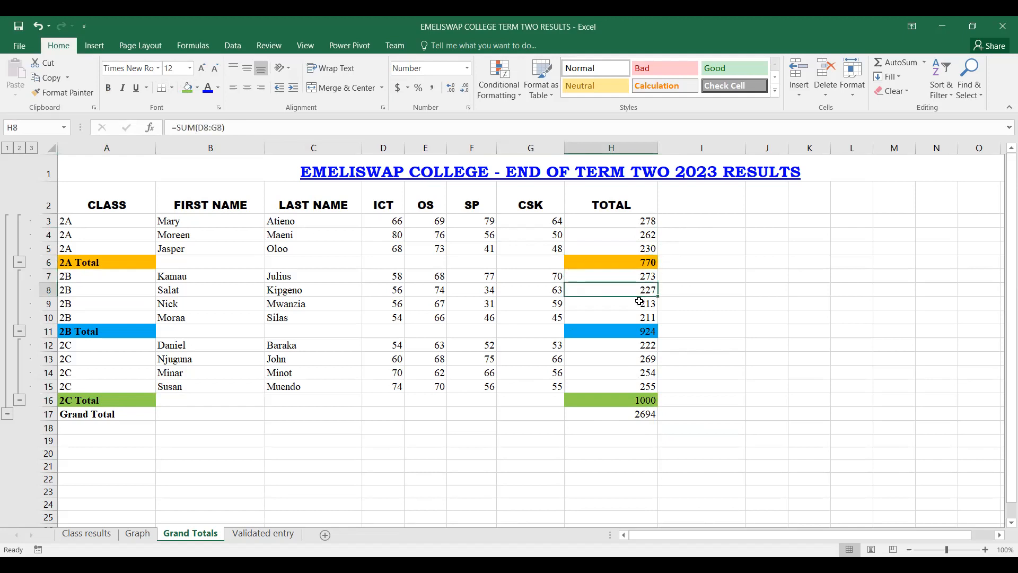
click(639, 302)
click(638, 322)
click(638, 332)
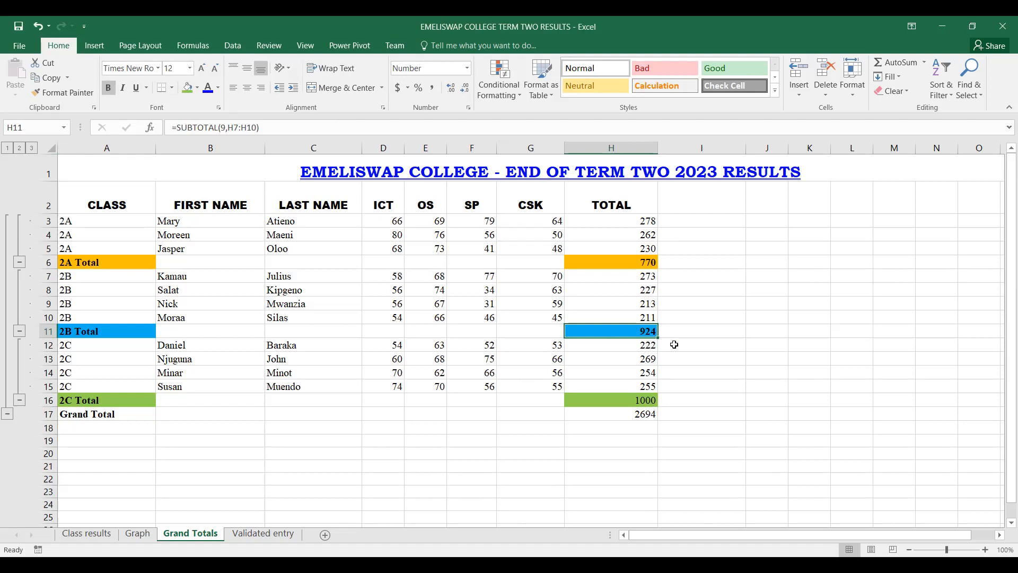
- Go through the class 2C student totals in H12:H15 and make their subtotal in H16 bold
click(648, 348)
click(647, 360)
click(648, 374)
click(648, 384)
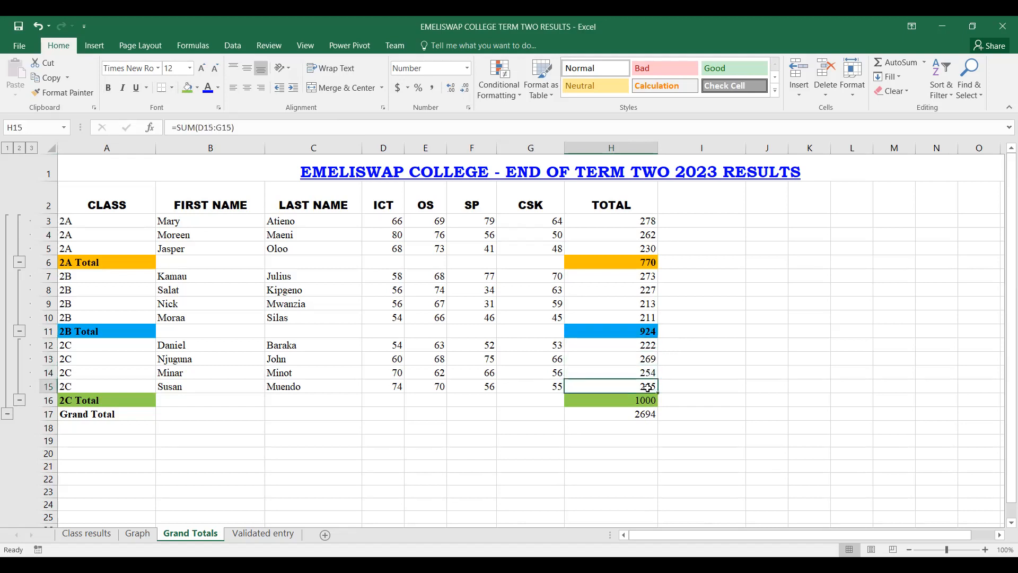
click(646, 402)
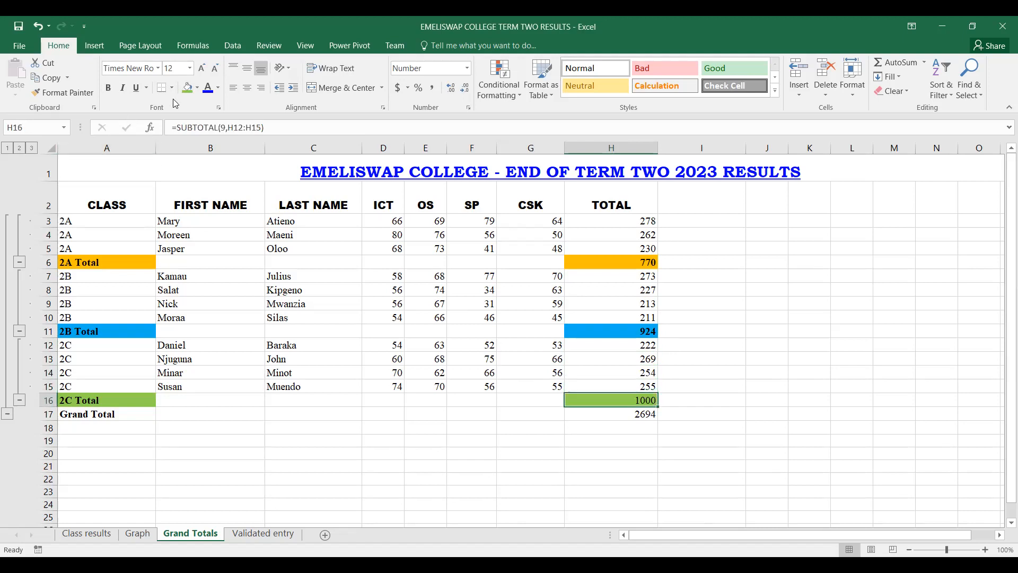
click(108, 87)
click(560, 430)
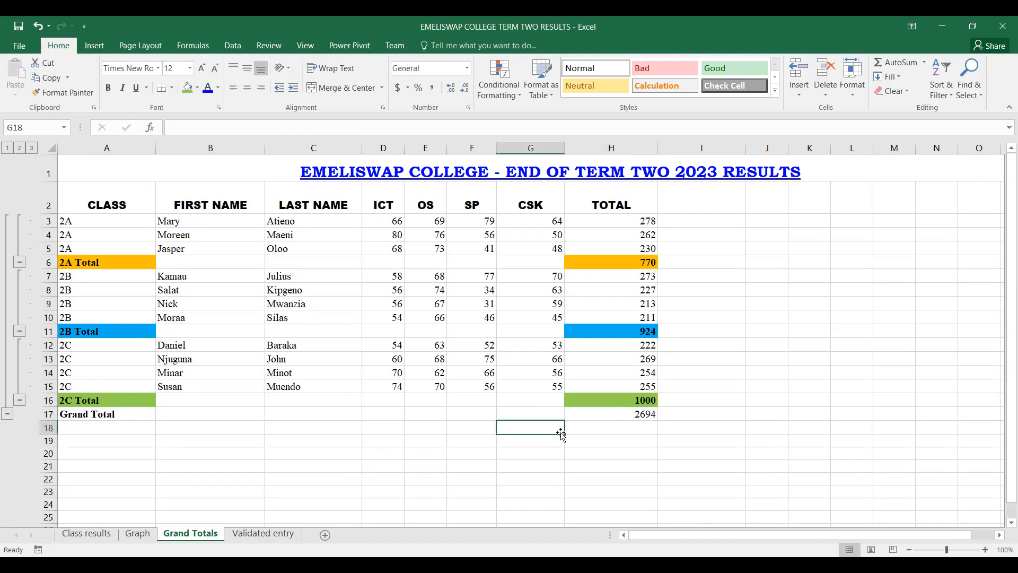
- Fill the whole Grand Total row, A17:H17, with the standard yellow
click(87, 415)
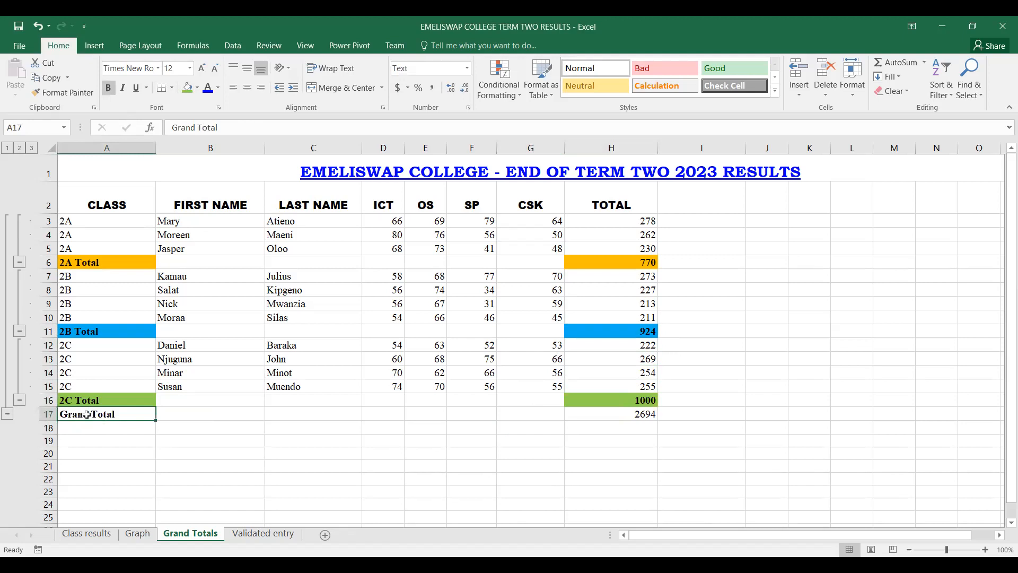
mouse_move(88, 414)
mouse_down()
mouse_move(329, 408)
mouse_move(352, 422)
mouse_move(647, 412)
mouse_up()
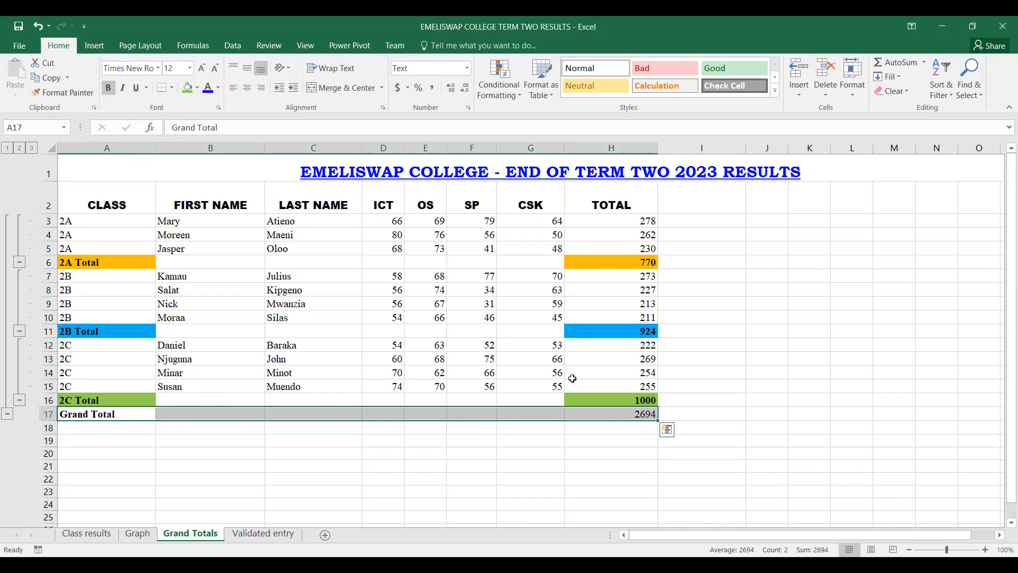
click(219, 88)
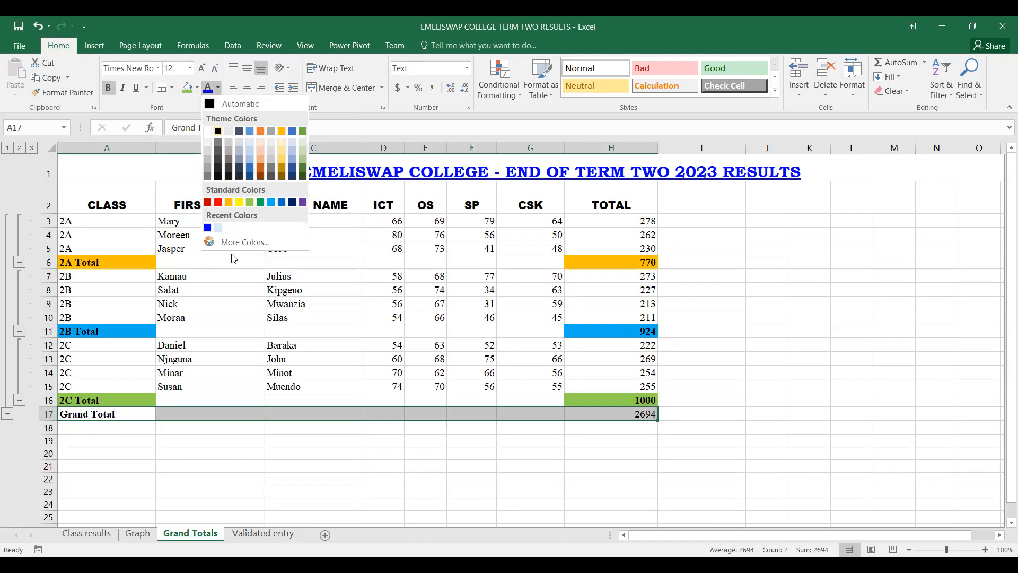
click(198, 88)
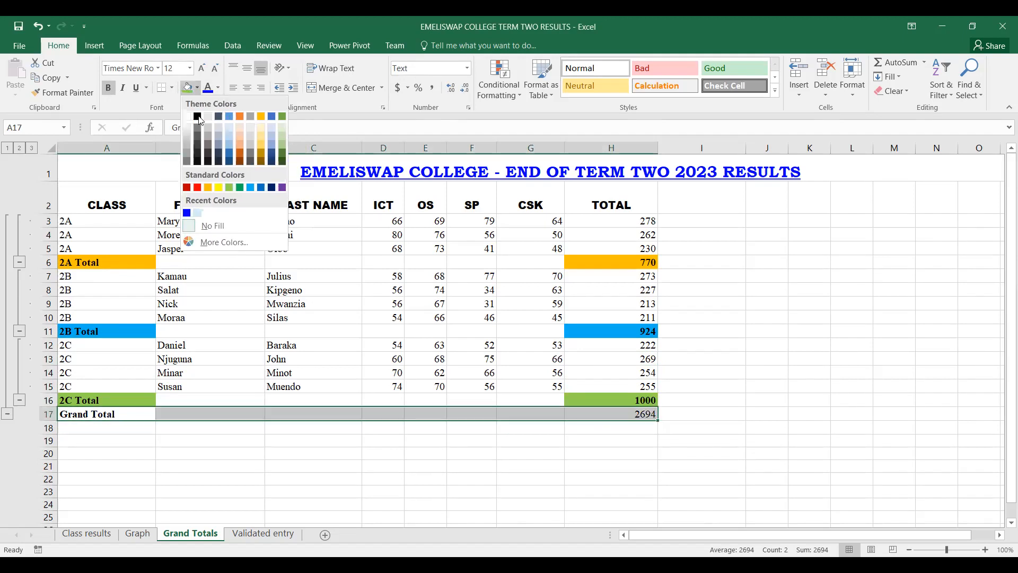
click(218, 186)
click(256, 446)
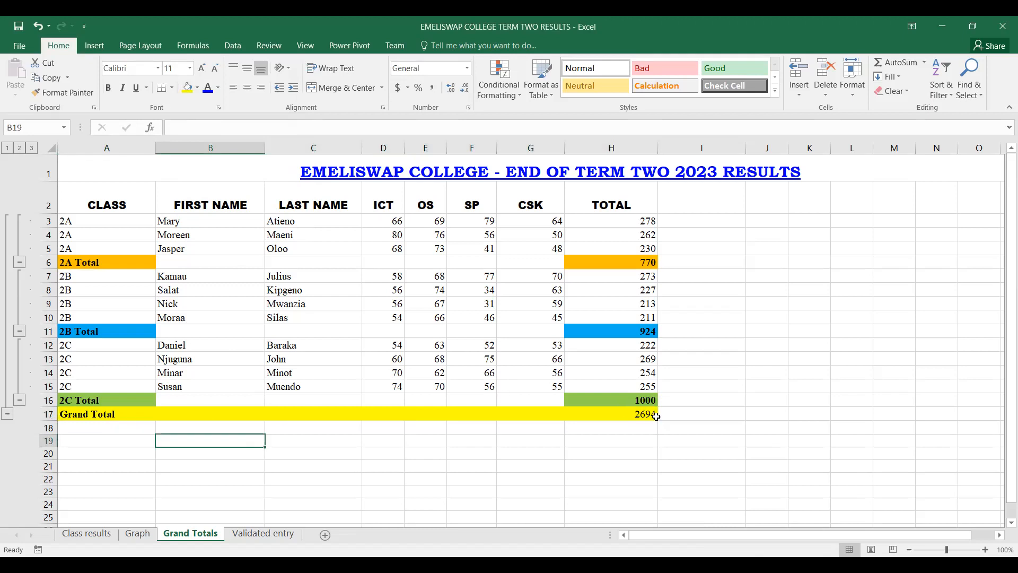
- Format the grand total value in H17 as bold, underlined text at font size 16
click(643, 414)
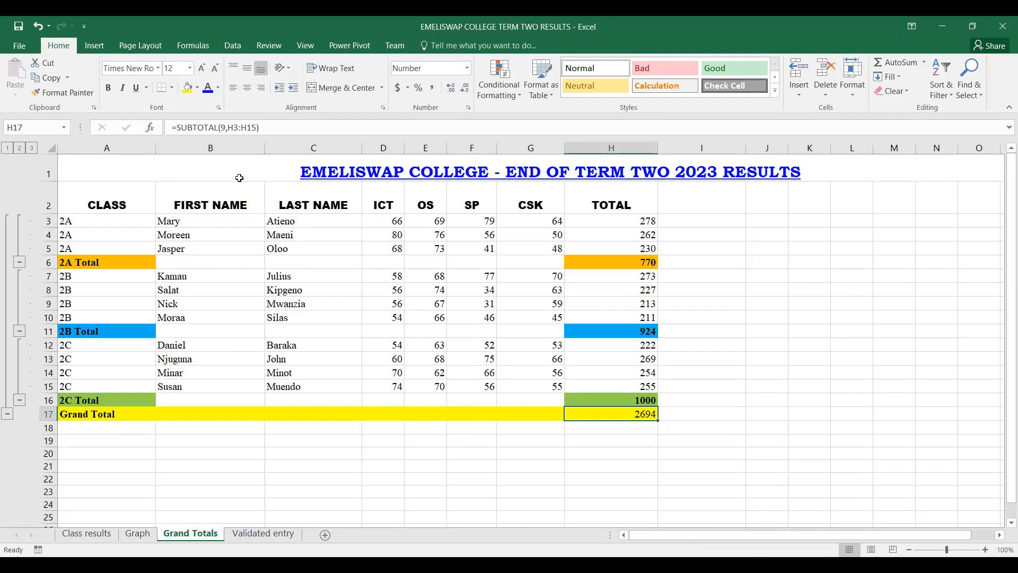
click(111, 88)
click(189, 68)
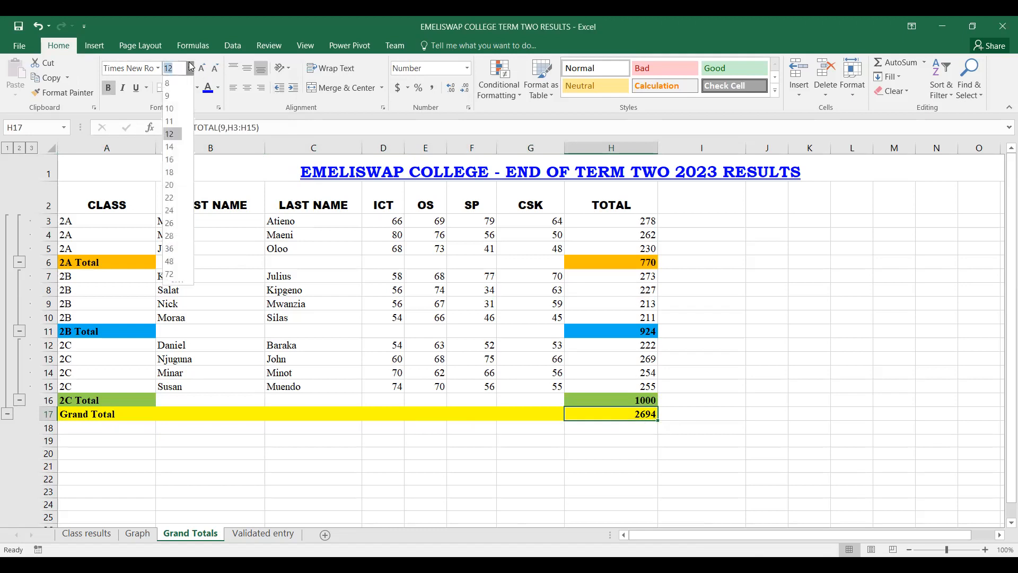
click(174, 160)
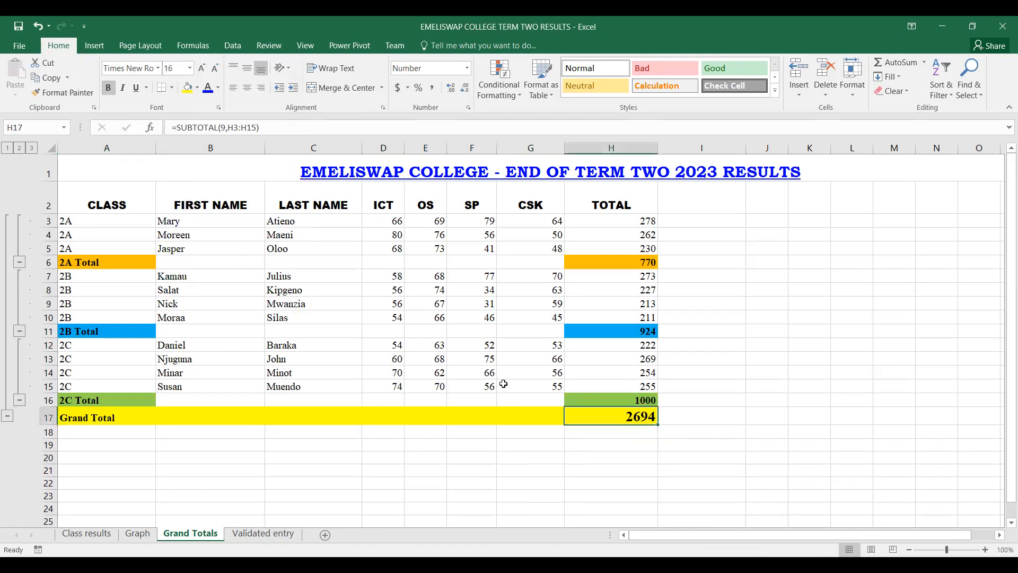
click(138, 88)
click(623, 455)
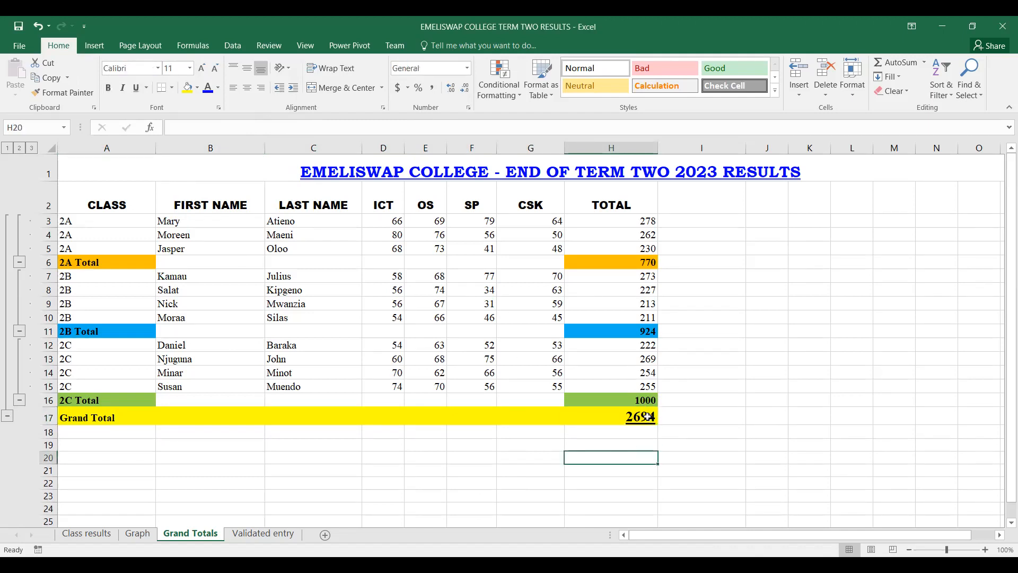
- Compare the class subtotals in H6 and H11 with the grand total formula in H17
click(648, 416)
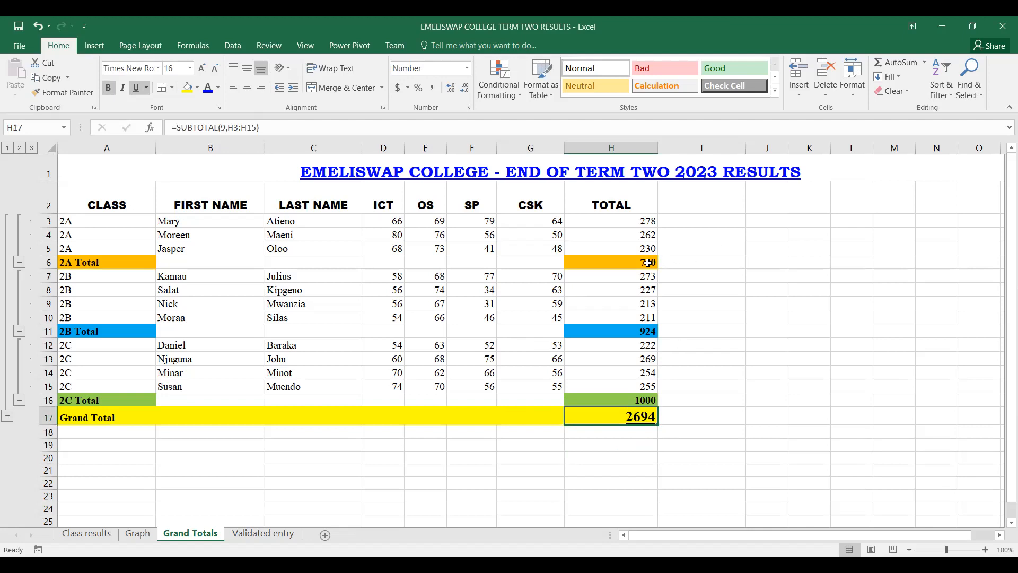
click(647, 262)
click(642, 331)
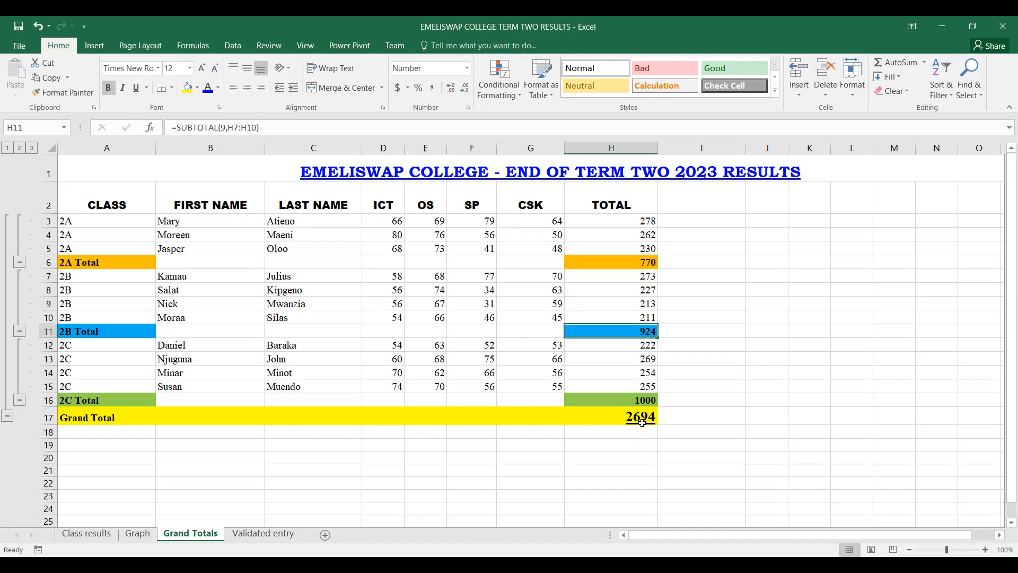
click(642, 418)
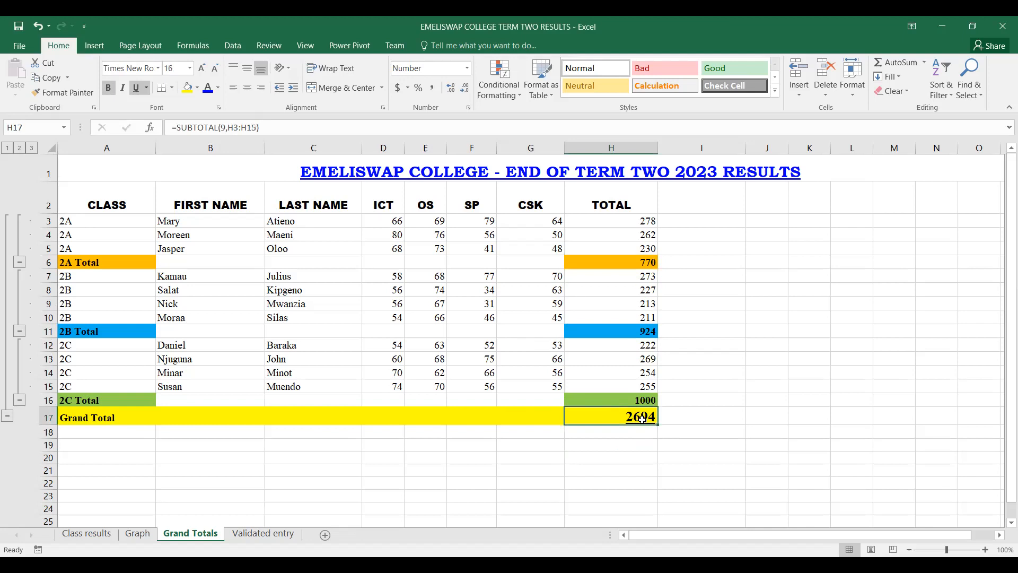